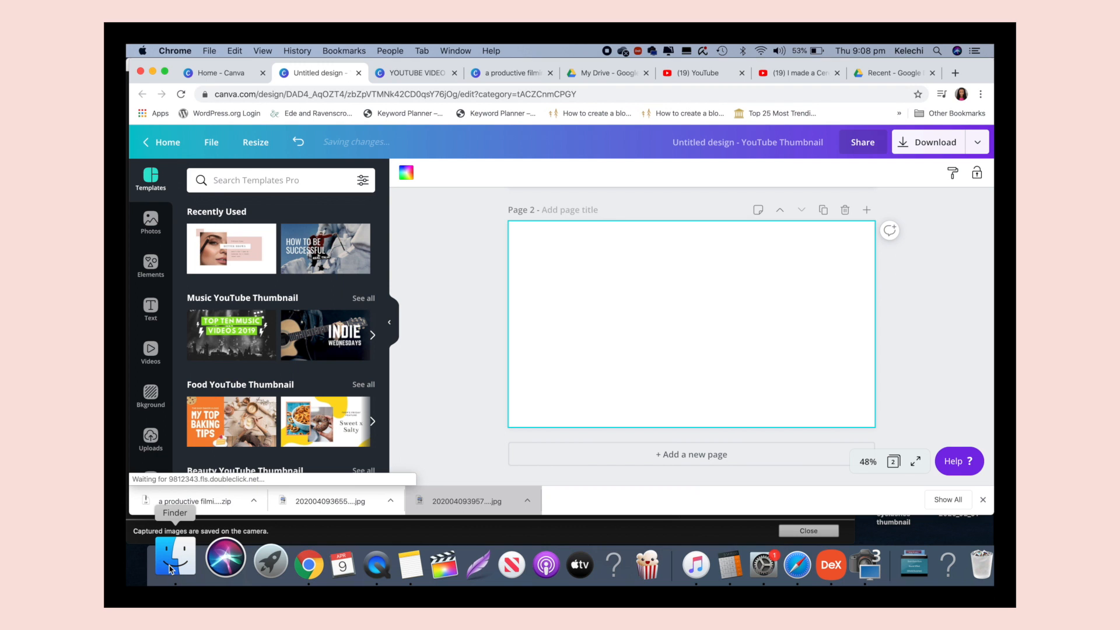
- Open the four JPG photos from the drive-download folder in Preview, look through each one, and close the viewer
scroll(305, 395, down, 4)
click(177, 584)
click(463, 238)
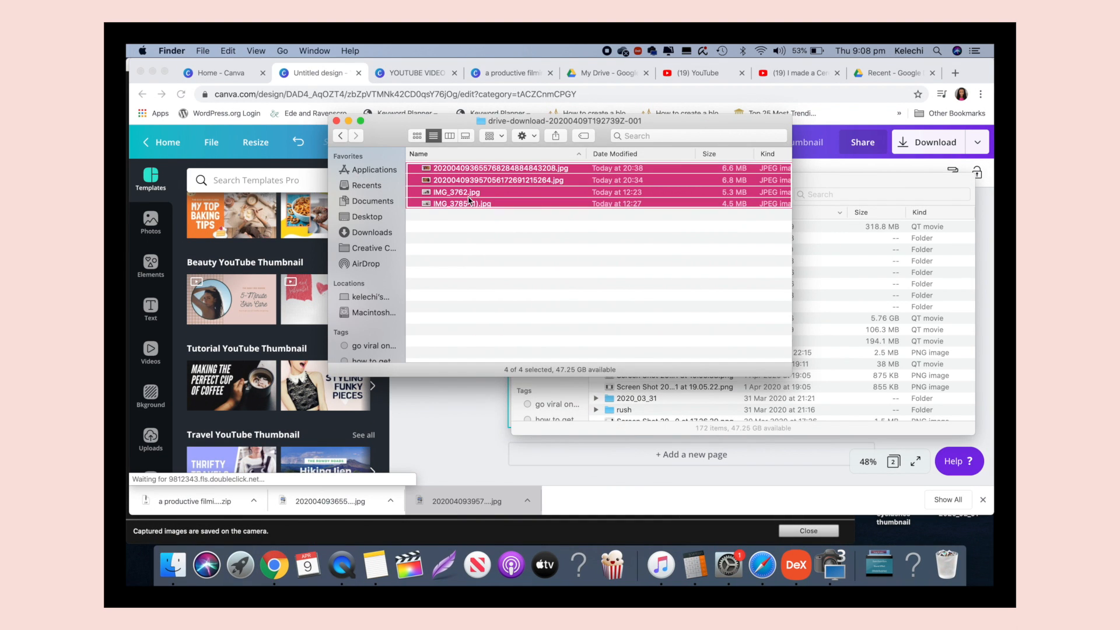
right_click(463, 194)
mouse_move(567, 234)
click(678, 236)
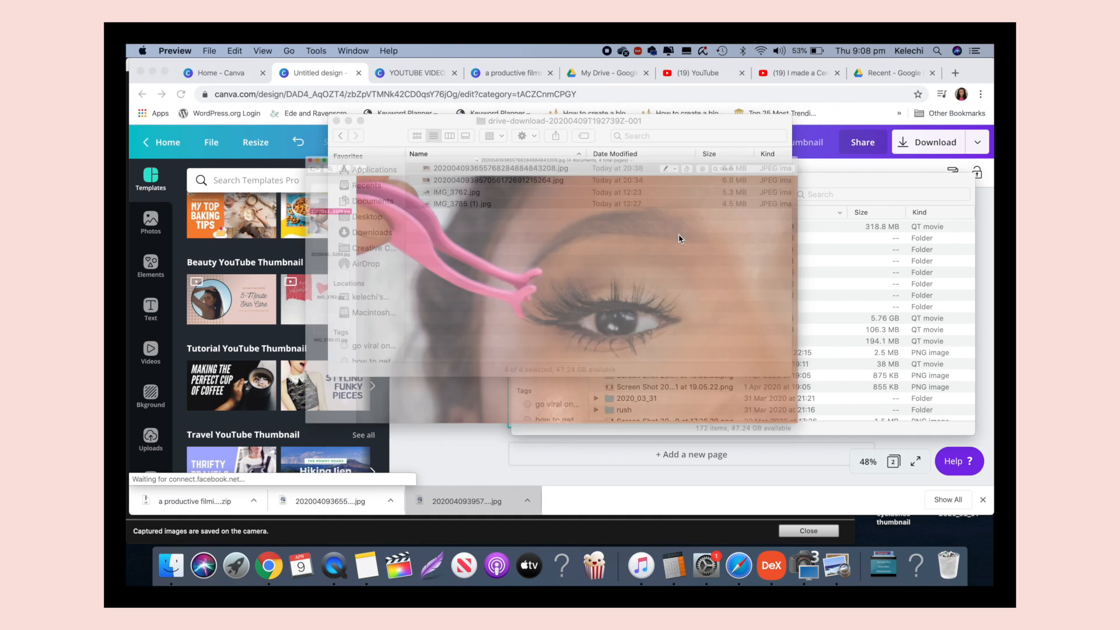
key(Down)
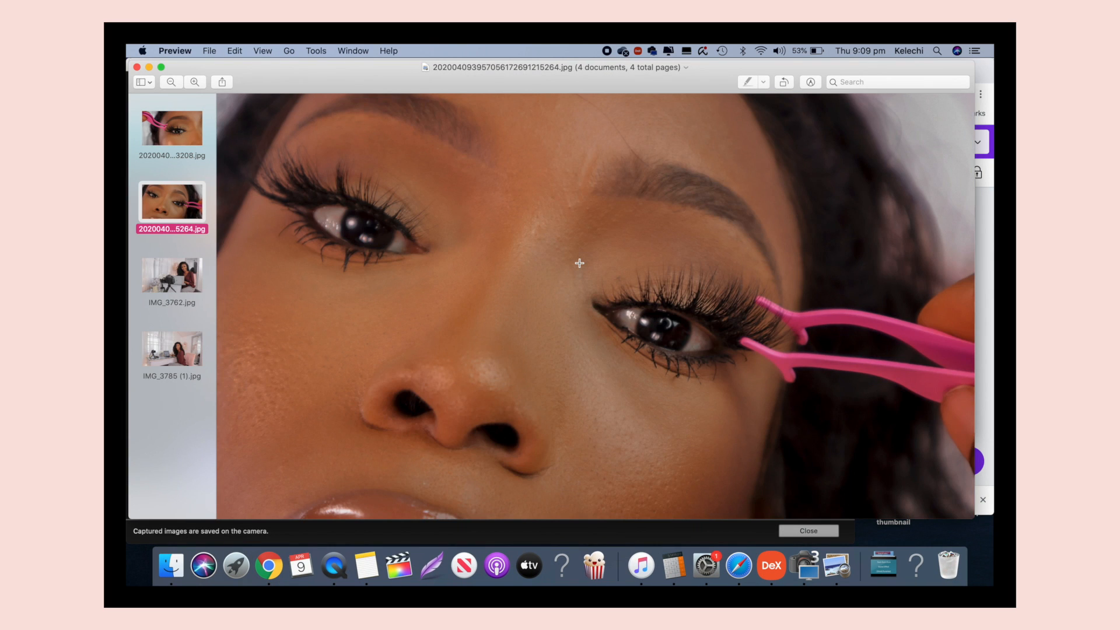
key(Down)
key(Down)
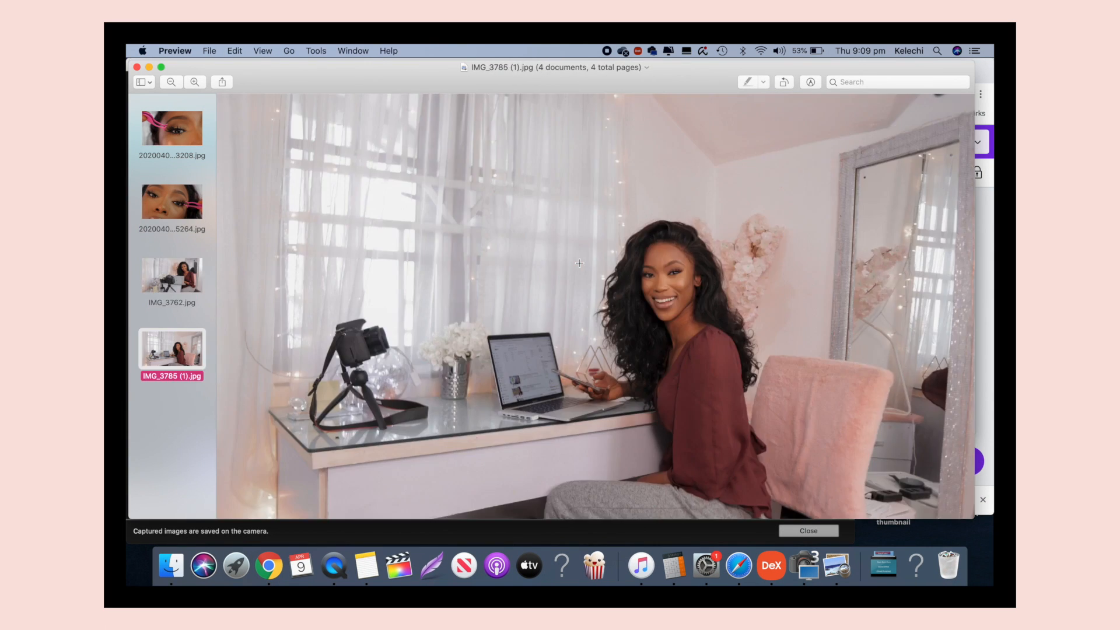
click(136, 67)
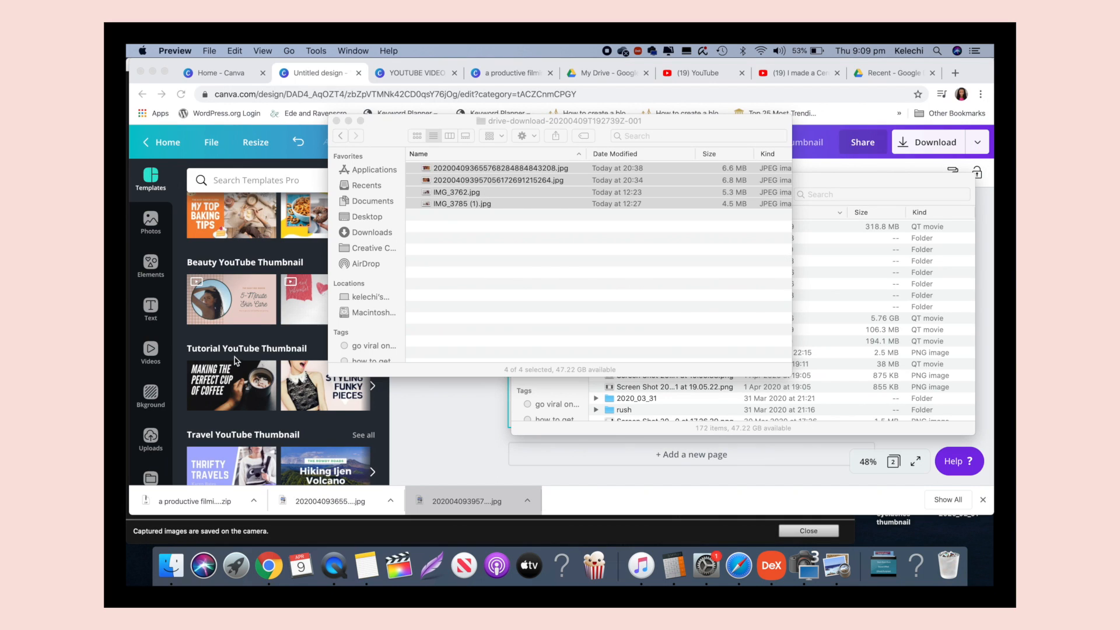
- Upload all four photos from the drive-download folder in Finder to the Canva image uploads
click(150, 439)
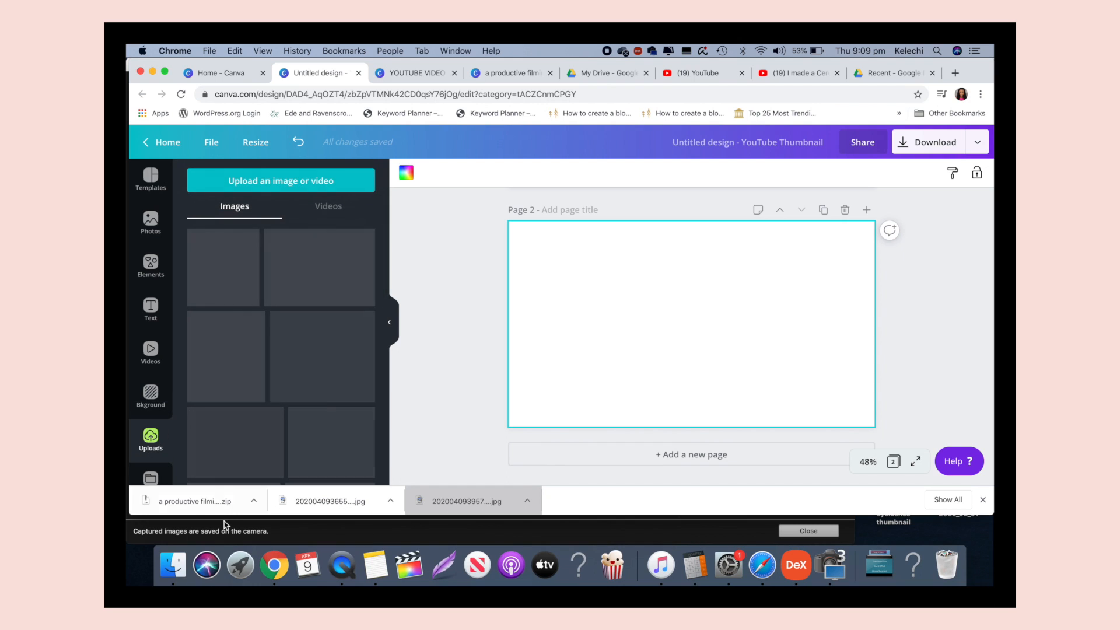
click(167, 572)
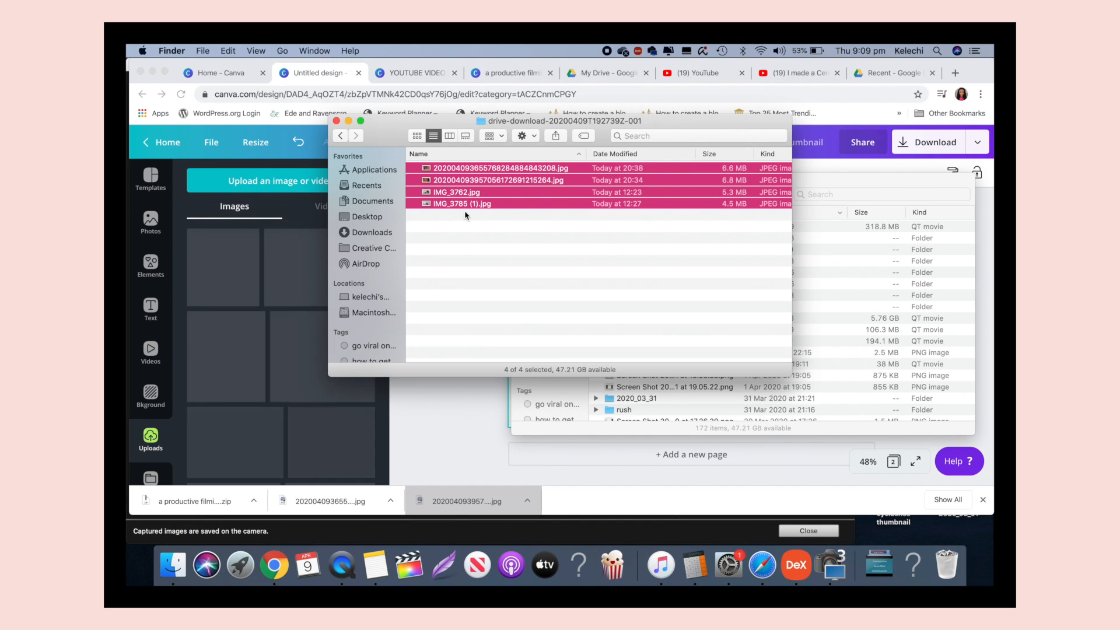
drag(470, 197, 298, 333)
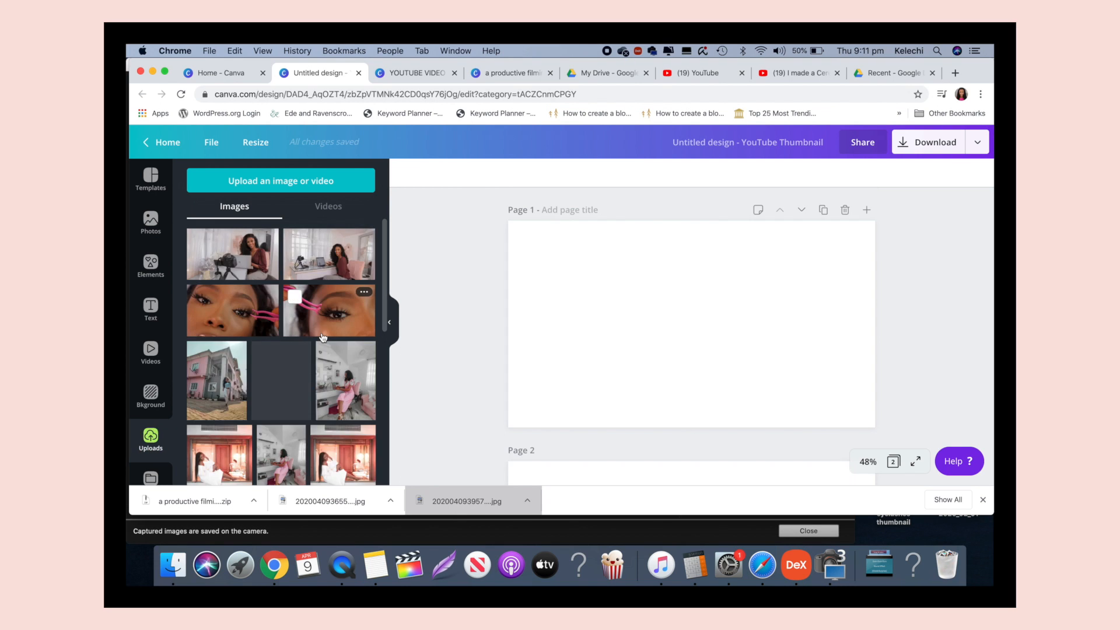
- Place the uploaded close-up with both eyes and pink tweezers on page 1, enlarged and shifted so one eye and the tweezers fill the page
click(243, 303)
drag(555, 247, 279, 222)
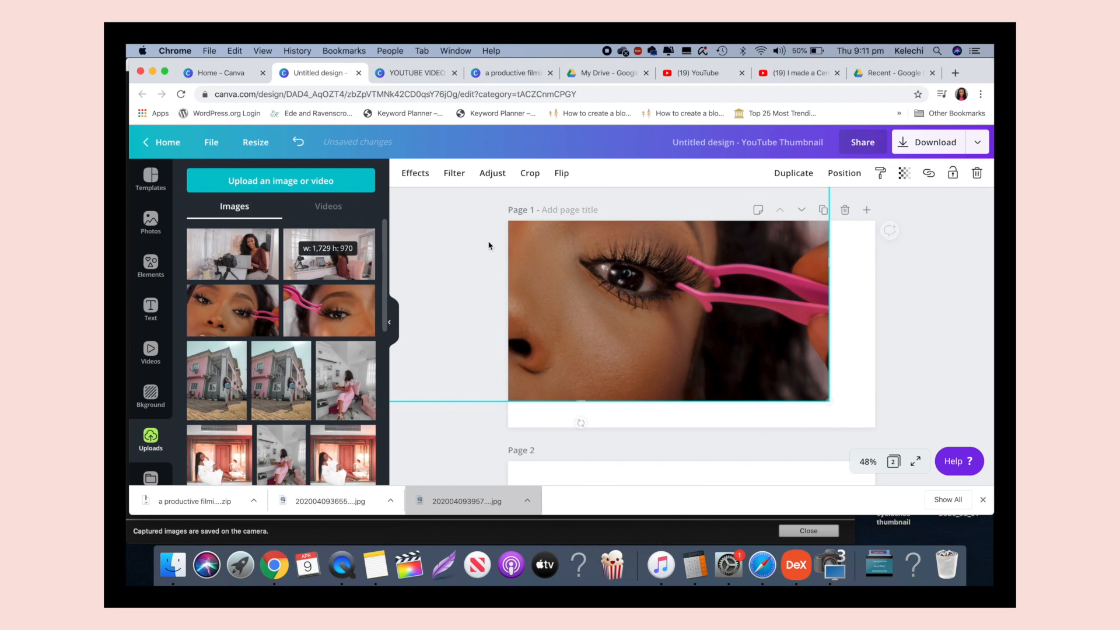
drag(835, 398, 878, 425)
drag(780, 370, 751, 393)
drag(844, 467, 915, 475)
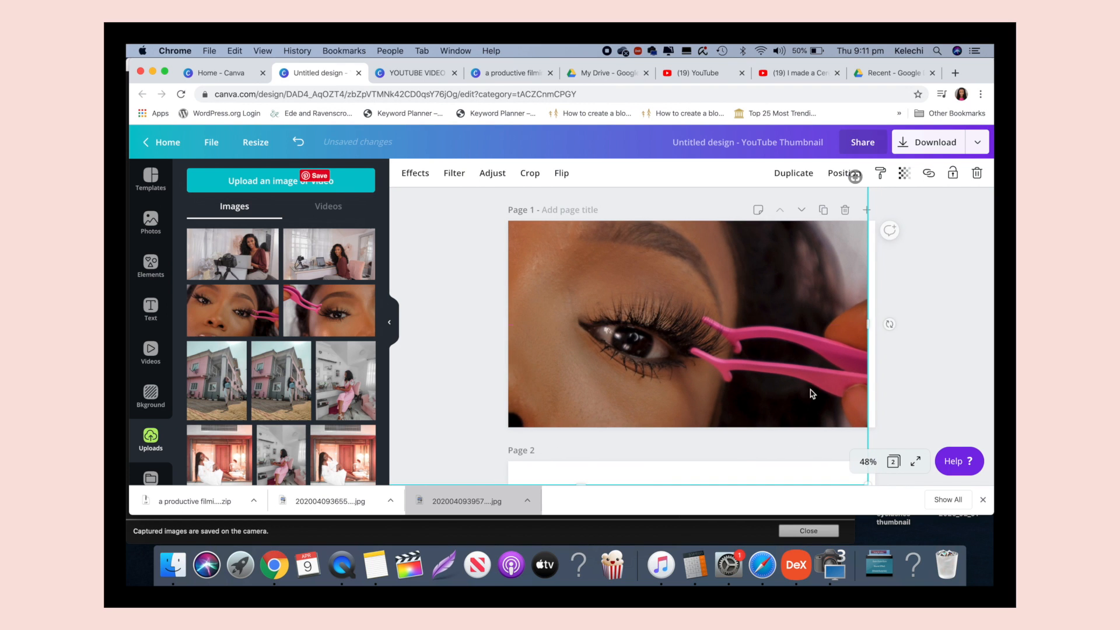
scroll(835, 425, down, 3)
drag(865, 405, 913, 449)
scroll(796, 319, up, 3)
drag(796, 319, 762, 309)
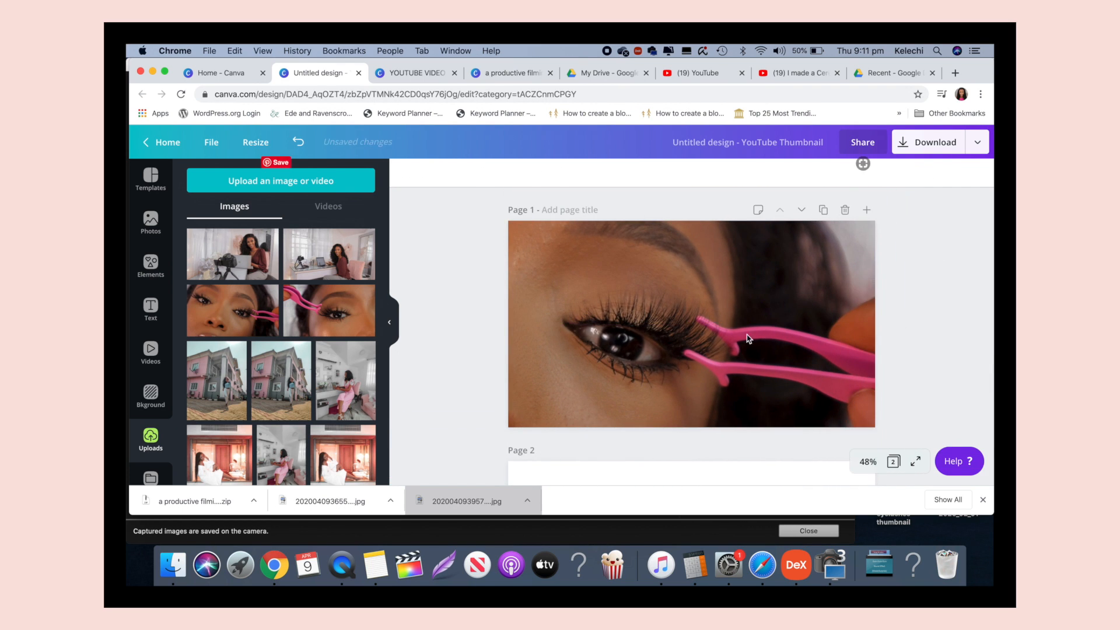
- Add the uploaded photo of the woman with camera and laptop to page 2 and enlarge it to fill the page
scroll(667, 366, down, 3)
click(667, 365)
click(254, 264)
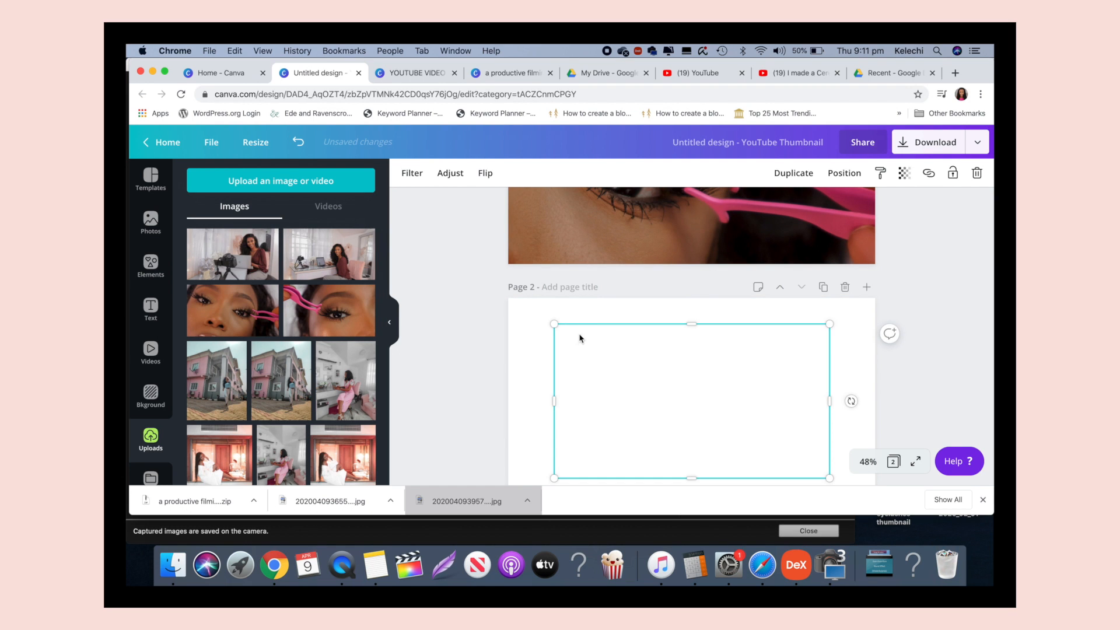
scroll(748, 361, down, 2)
drag(829, 401, 876, 426)
scroll(979, 358, up, 2)
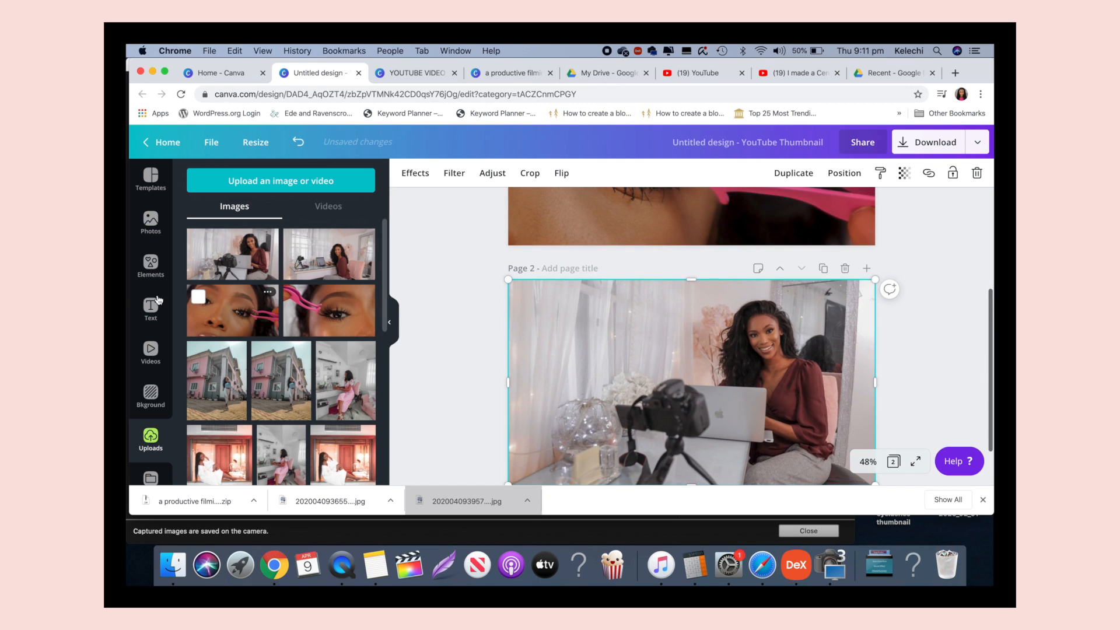
- Add a heading text box over the photo on page 2
click(151, 262)
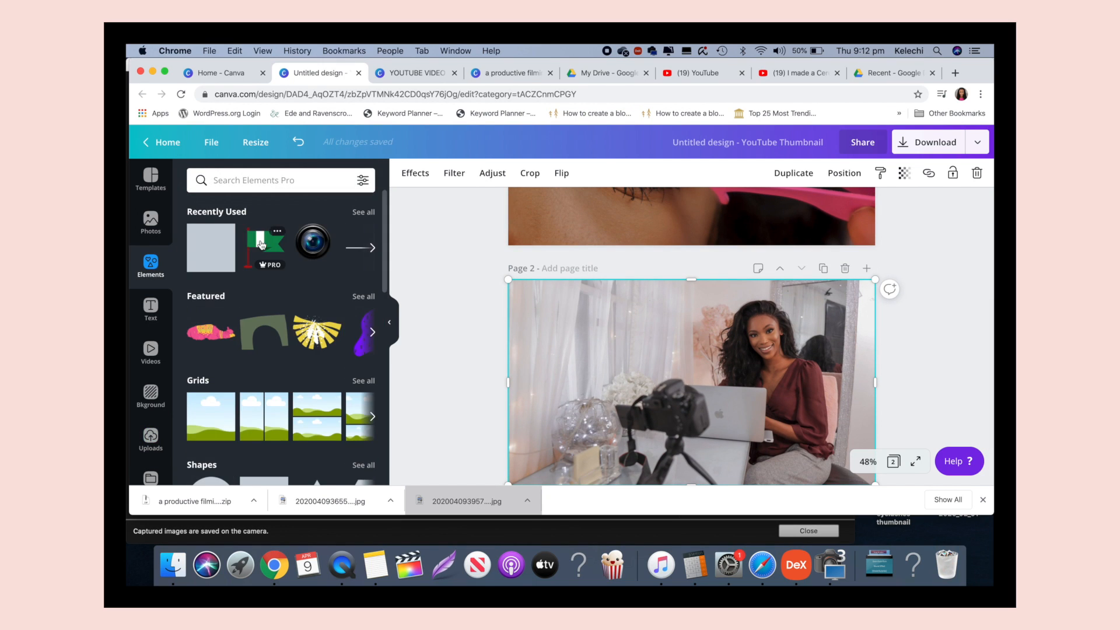
click(151, 309)
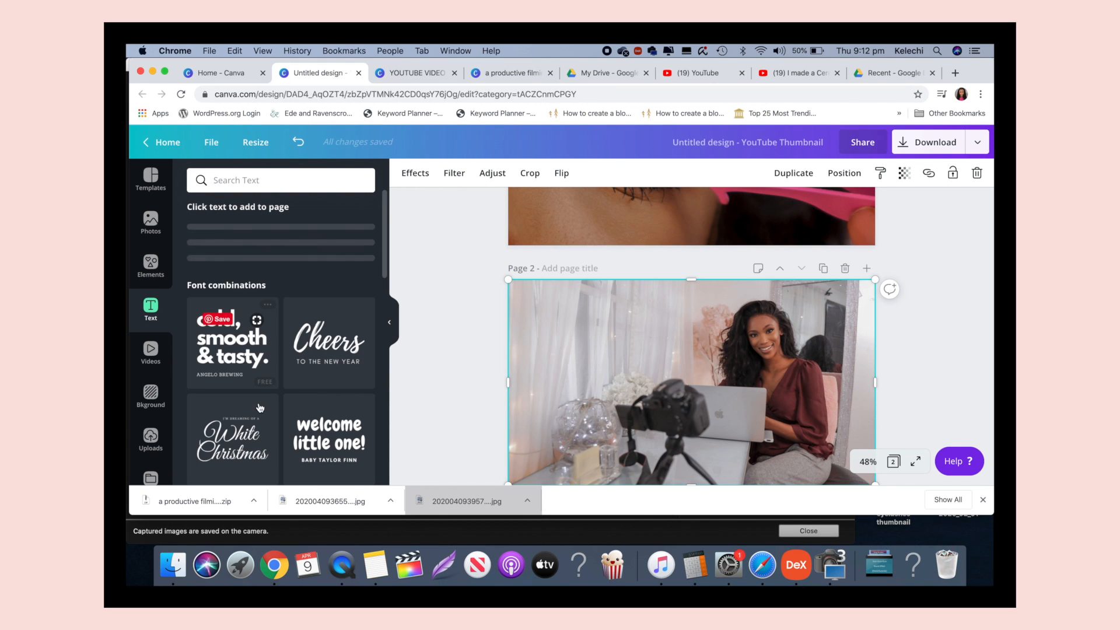
scroll(261, 408, down, 5)
scroll(259, 253, up, 5)
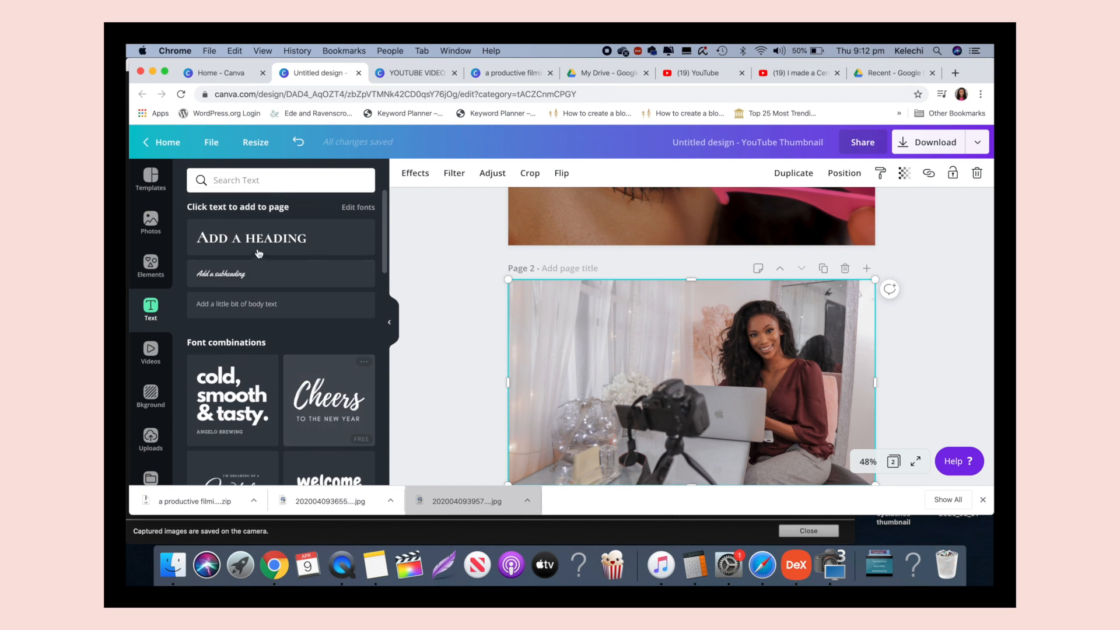
click(902, 314)
click(728, 389)
key(super+a)
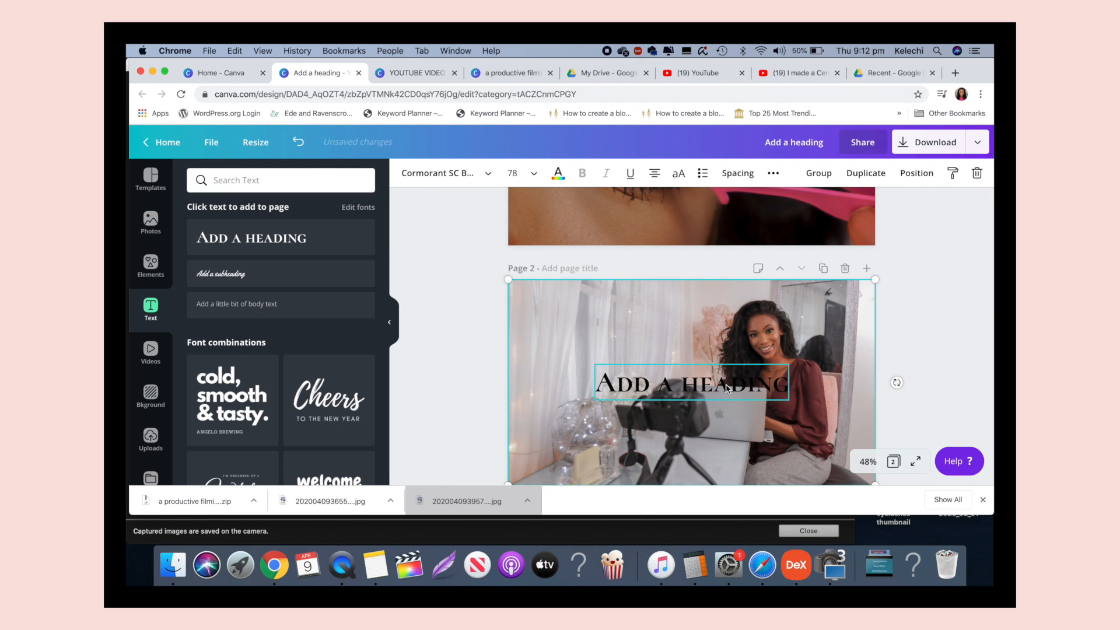
- Replace the heading's placeholder text with "A PRODUCTIVE FILMING DAY"
double_click(727, 389)
key(BackSpace)
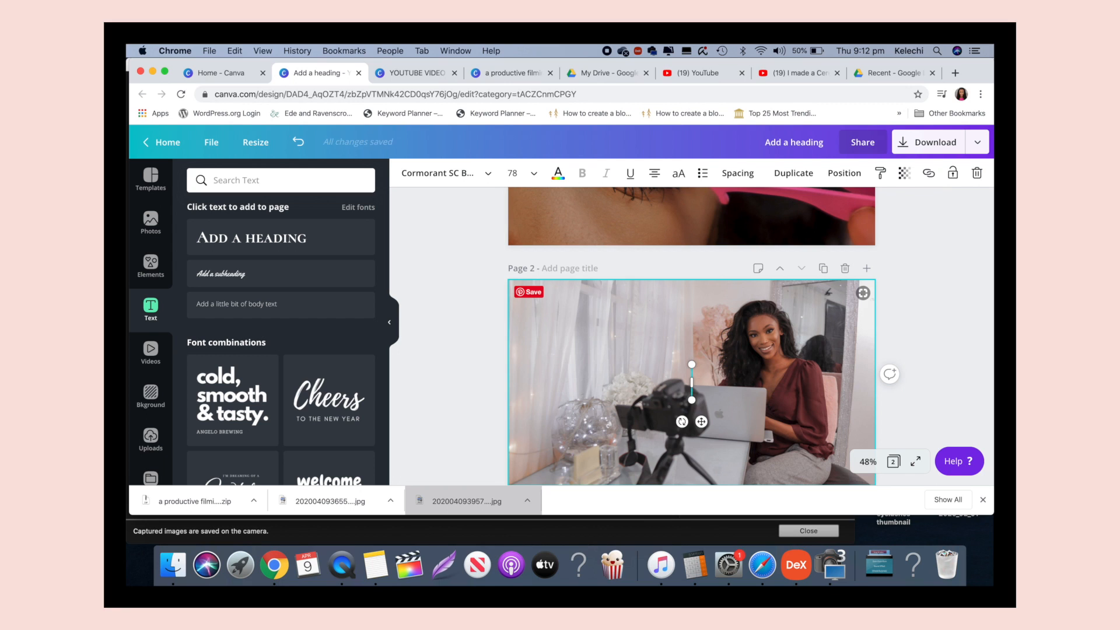
text(A PRODUCTIBE)
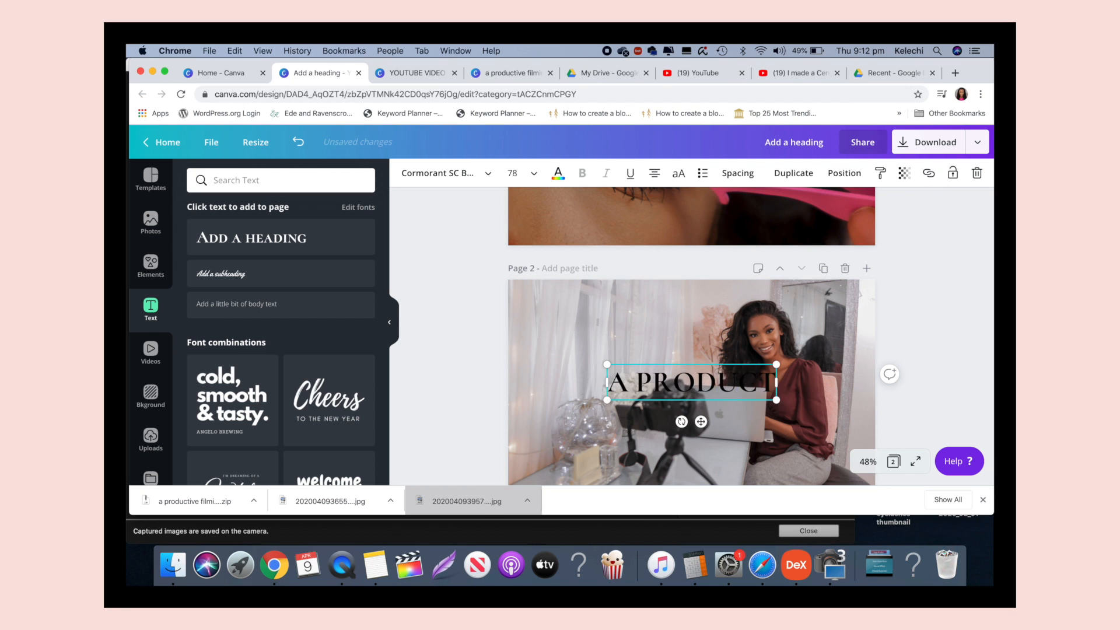
key(BackSpace)
key(BackSpace)
text(V)
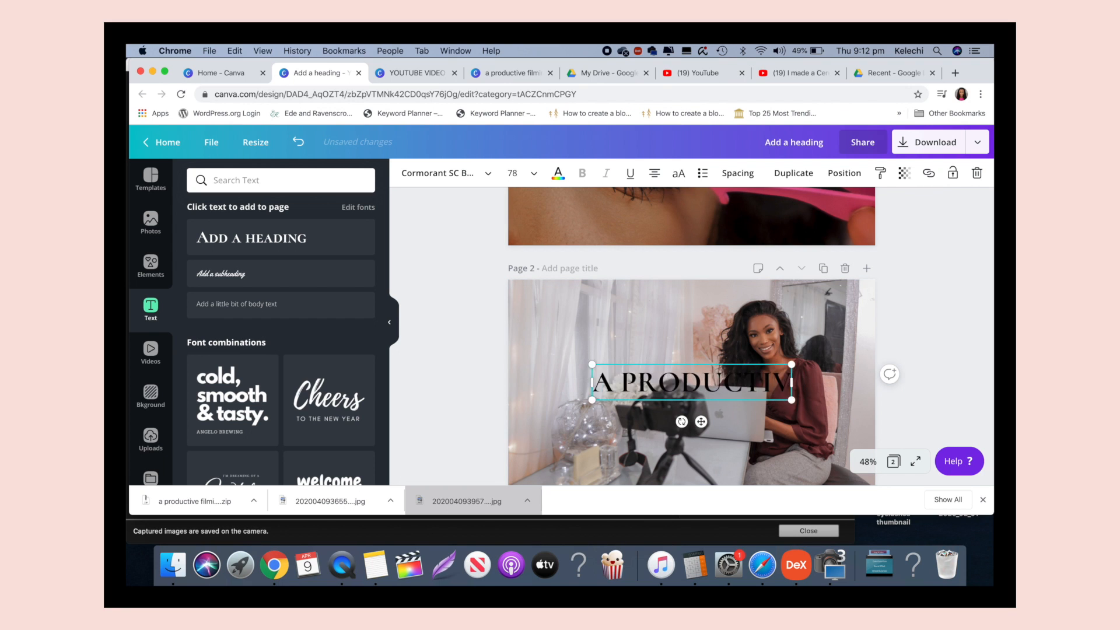
text(E FILMING DAY)
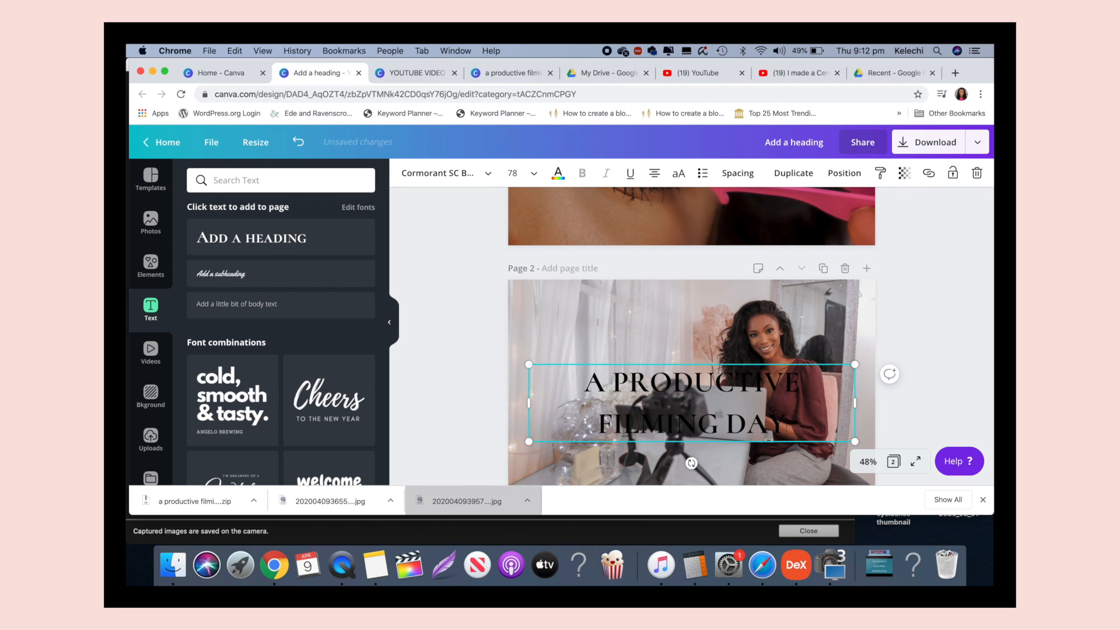
- Move the heading to the upper-left area of the page 2 photo and left-align its text
drag(784, 447, 715, 366)
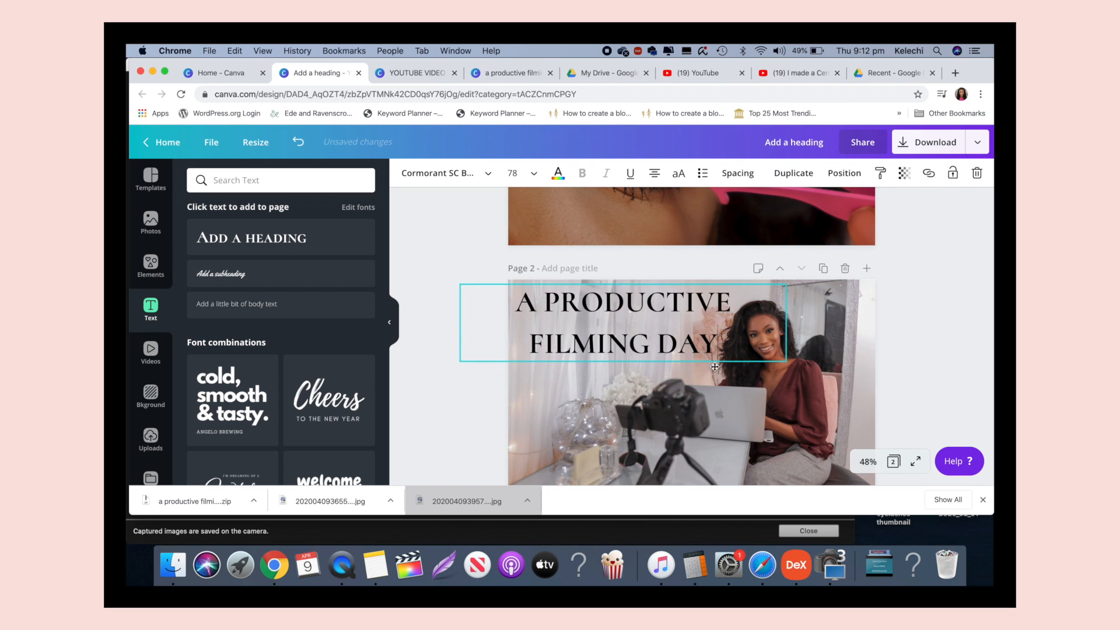
click(656, 174)
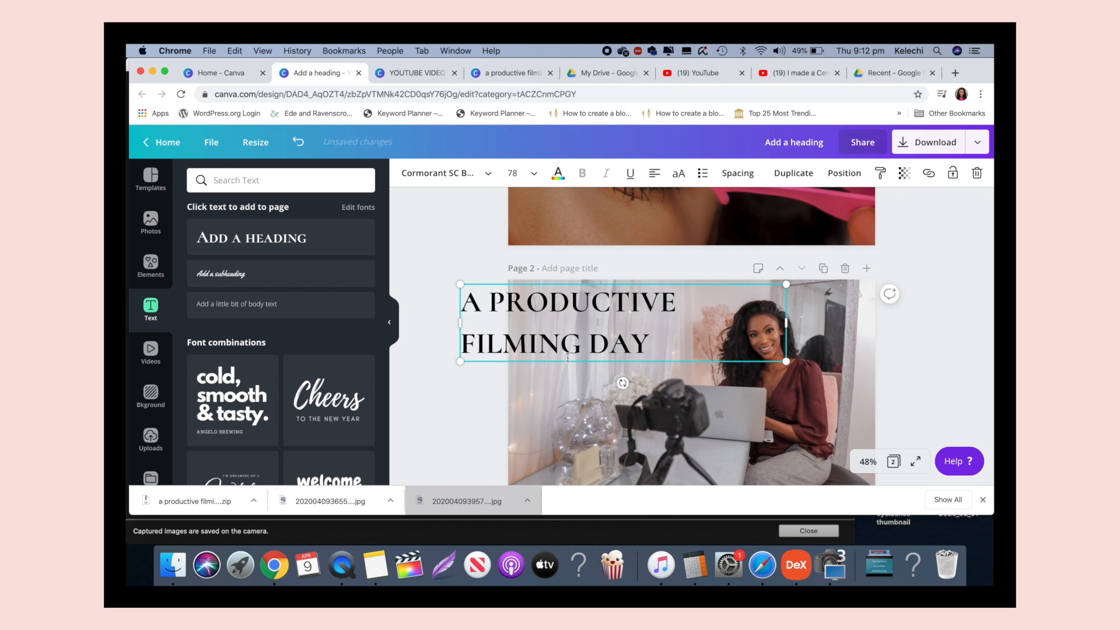
drag(570, 364, 624, 371)
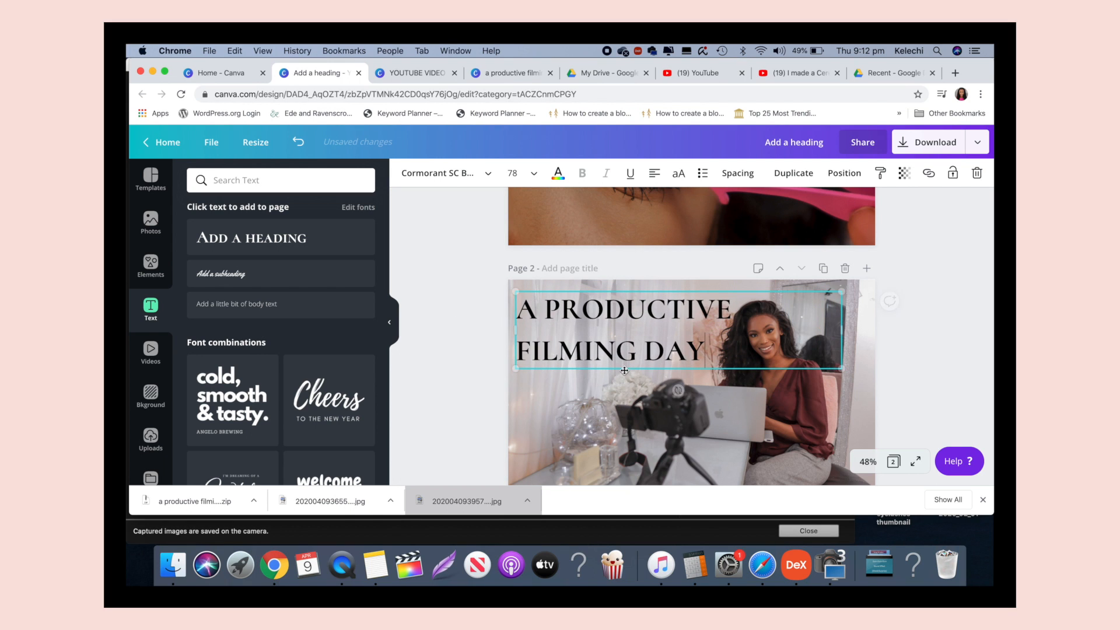
- Change the heading's font to Bebas Neue Cyrillic
click(444, 173)
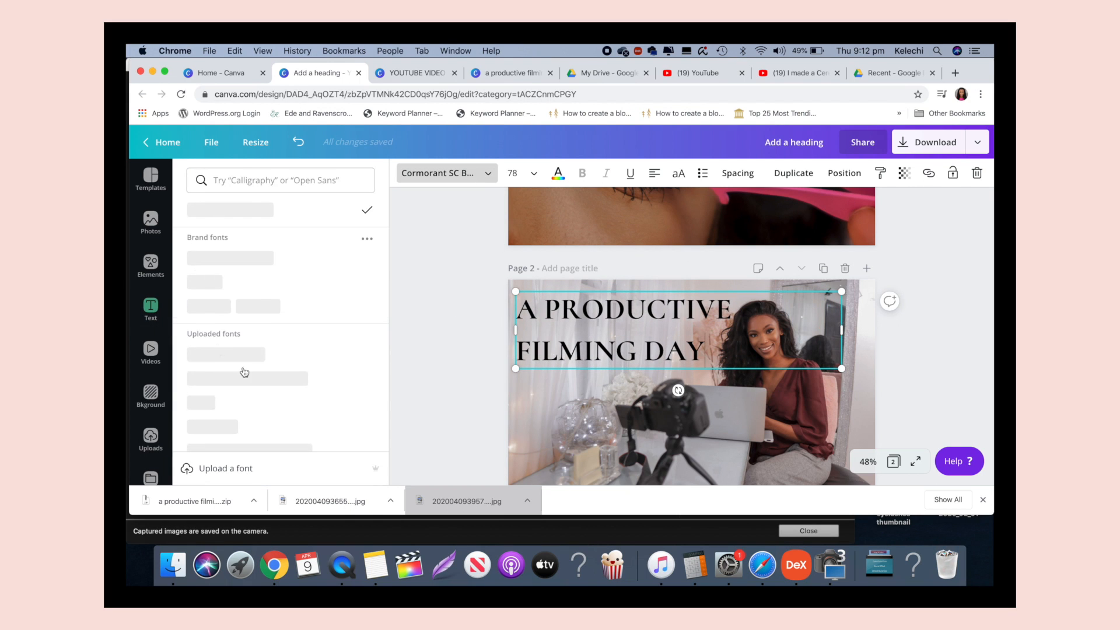
click(265, 179)
text(BEBA)
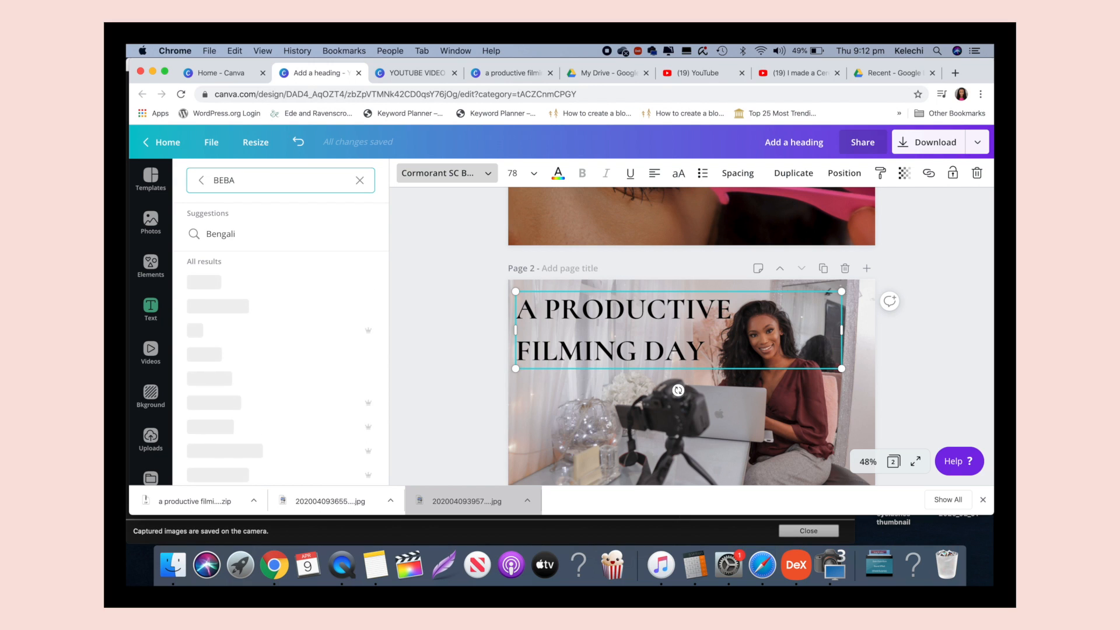
key(BackSpace)
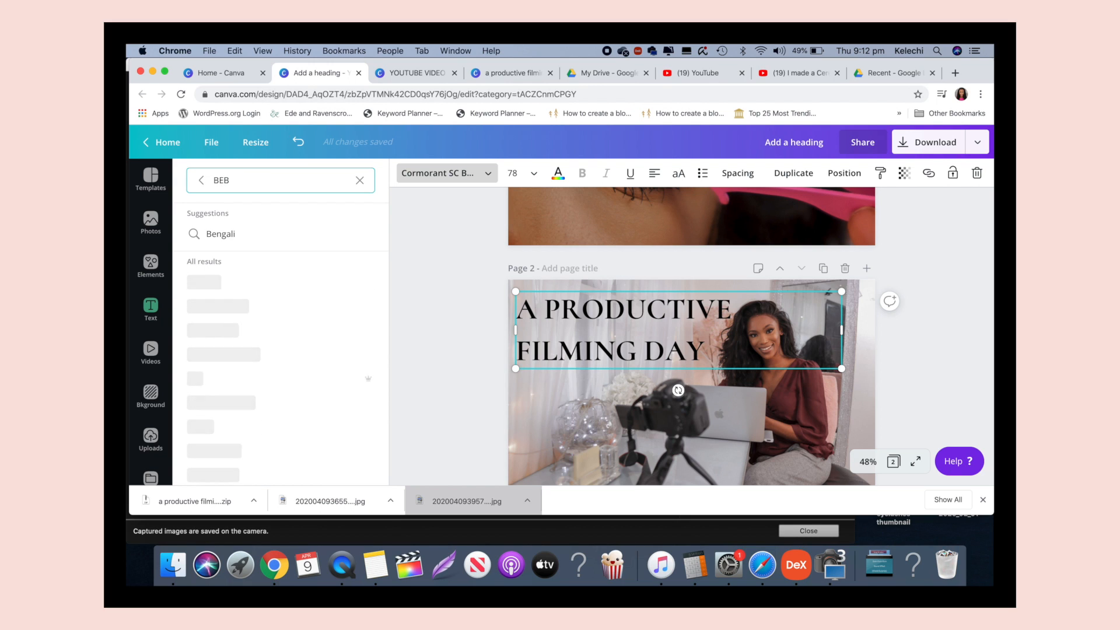
click(225, 286)
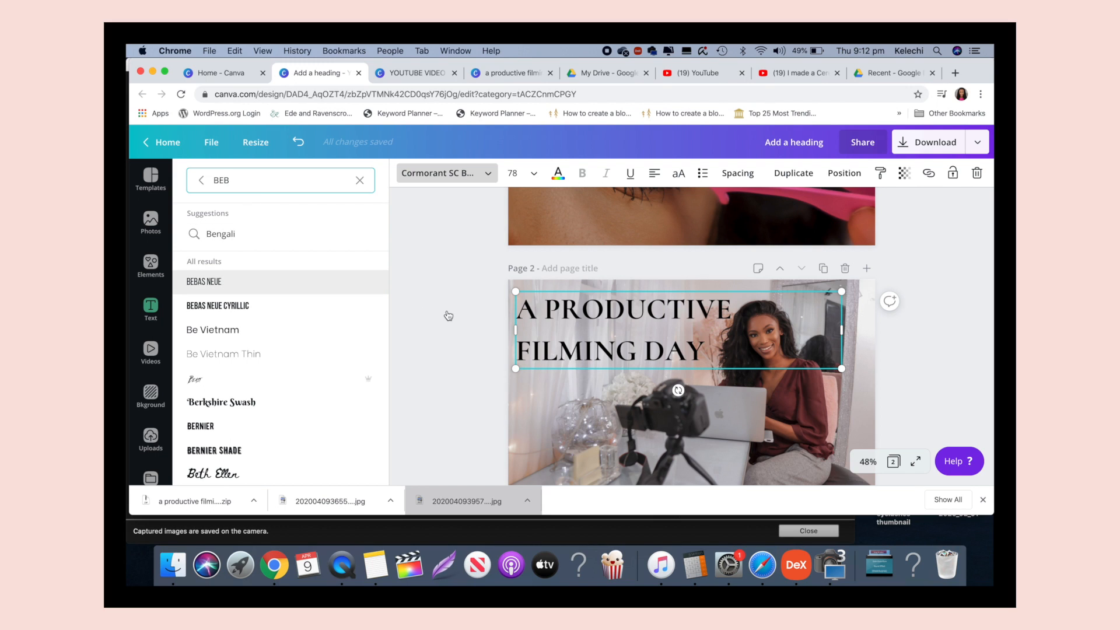
click(230, 307)
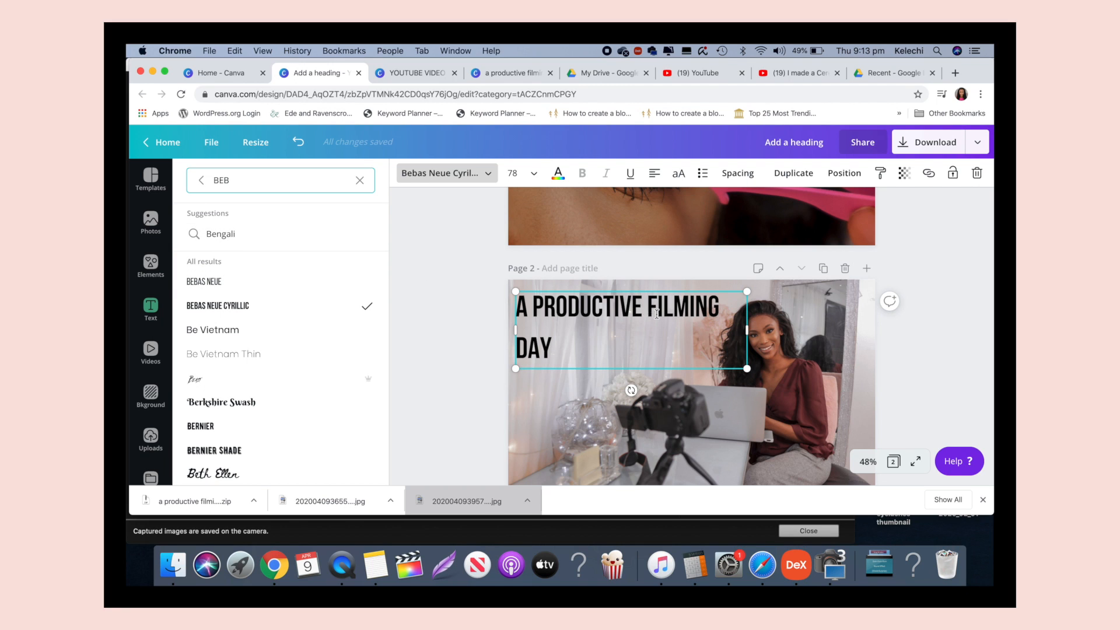
- Adjust the heading's text box width and line break so it reads "A PRODUCTIVE" above "FILMING DAY"
drag(747, 331, 633, 331)
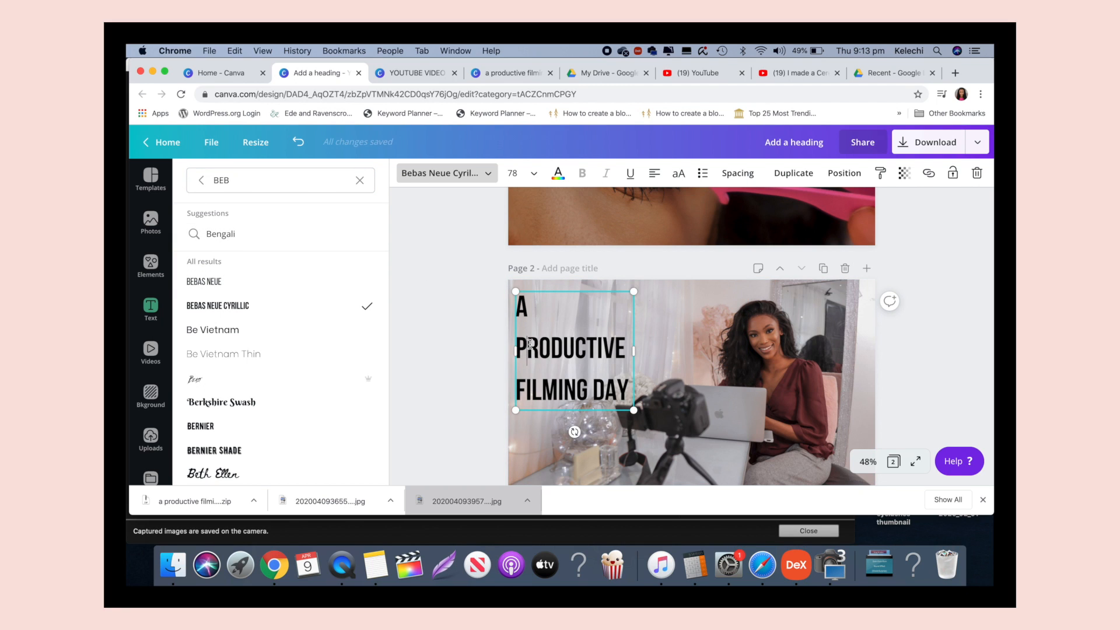
key(BackSpace)
drag(639, 348, 716, 333)
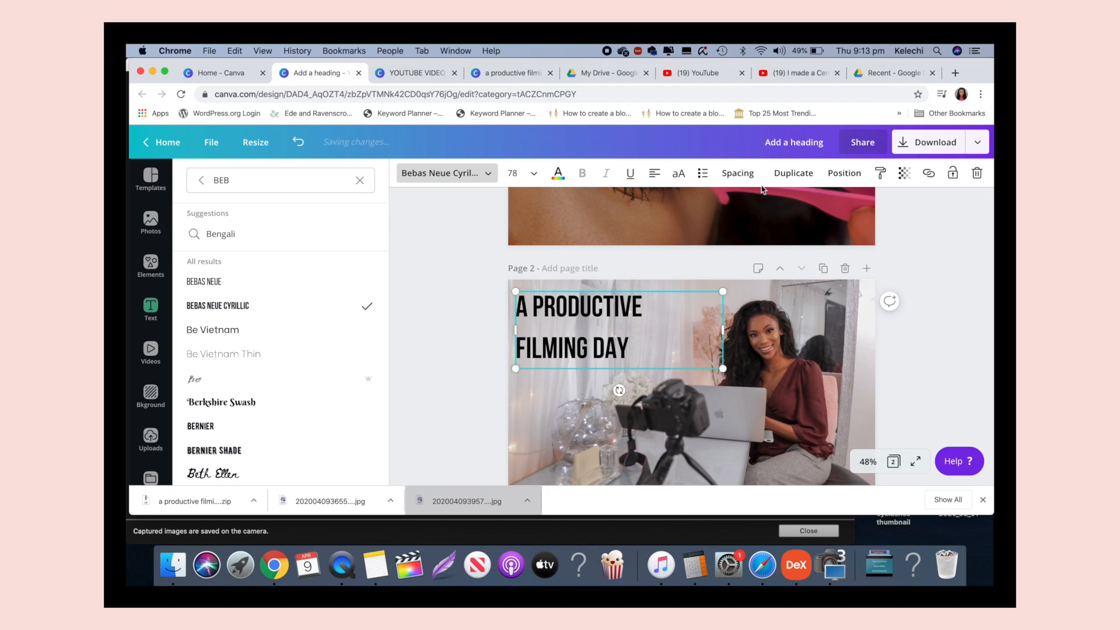
- Widen the letter spacing evenly across the whole heading
click(738, 173)
drag(803, 209, 820, 213)
key(Return)
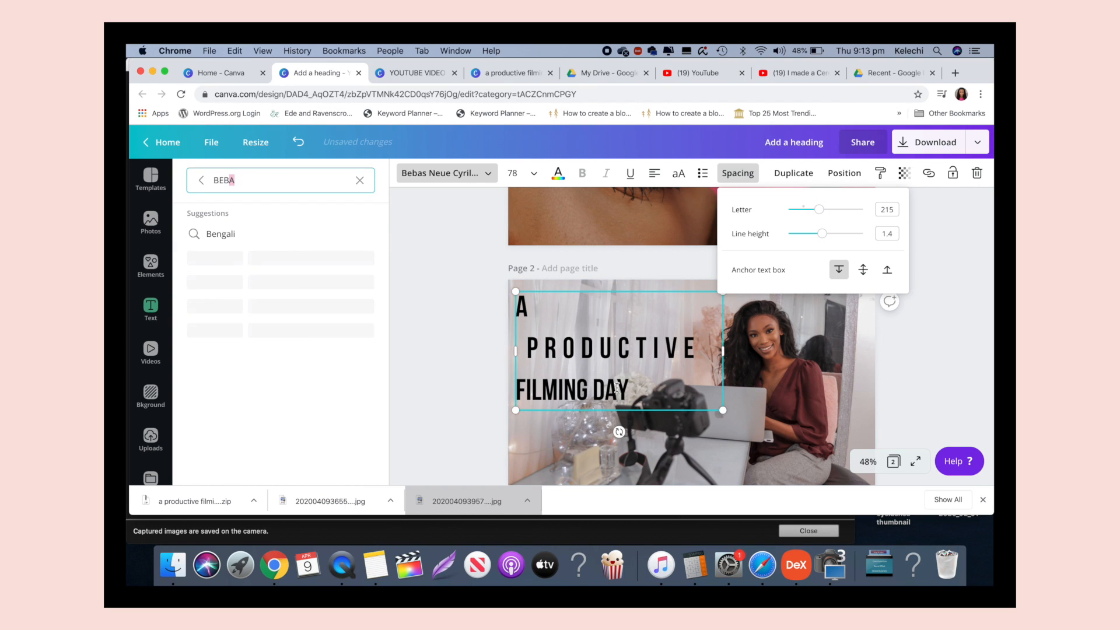
click(645, 393)
click(745, 175)
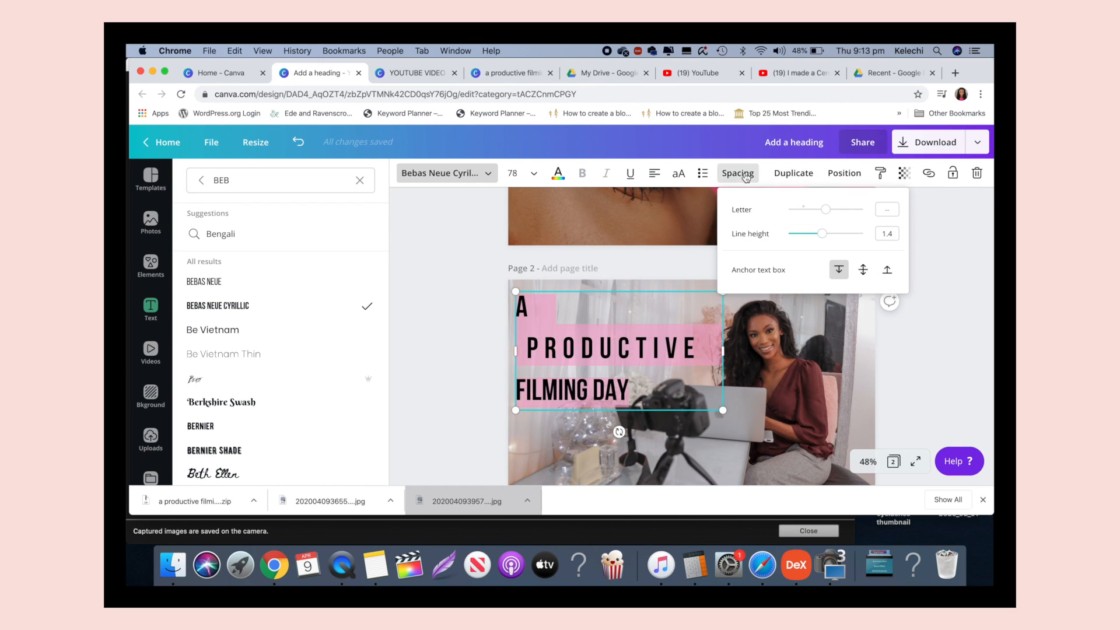
drag(826, 214, 817, 210)
- Remove the extra line break after "A" in the heading and enlarge the text to about size 89.3
click(557, 304)
key(BackSpace)
key(BackSpace)
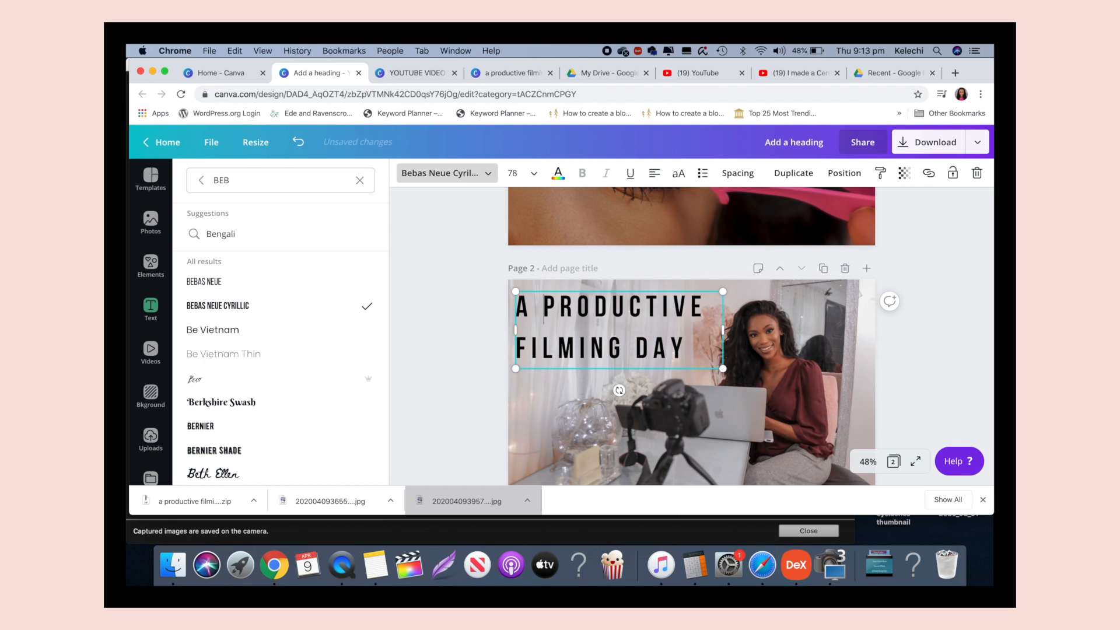
drag(722, 368, 755, 371)
click(980, 282)
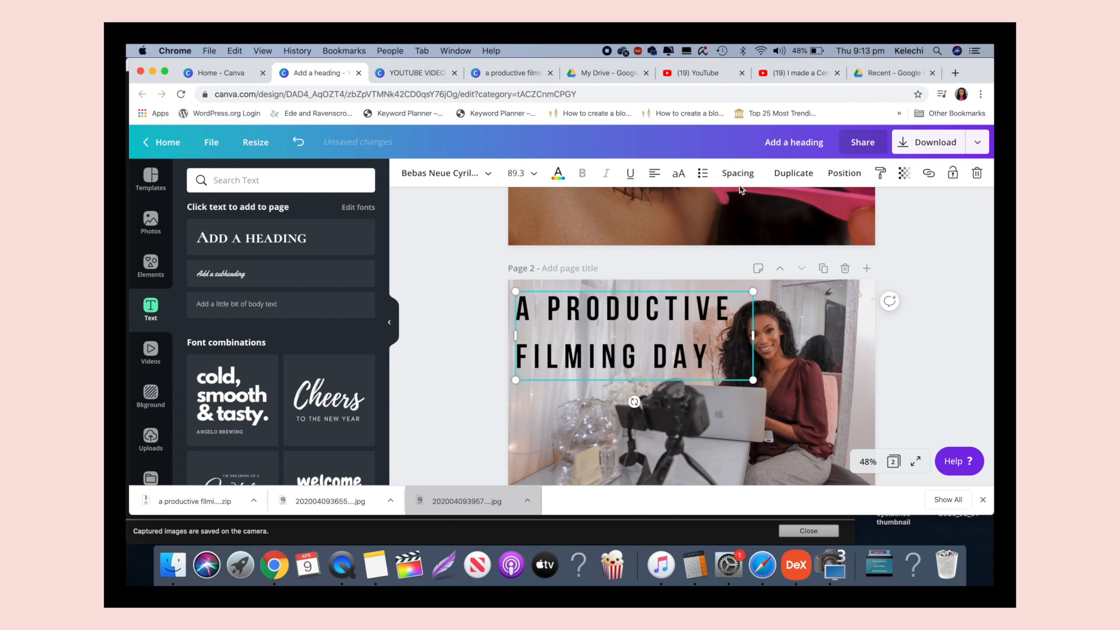
- Duplicate the heading, lay the copy over the original in white and send it backward as a shadow
click(795, 177)
drag(617, 353, 616, 347)
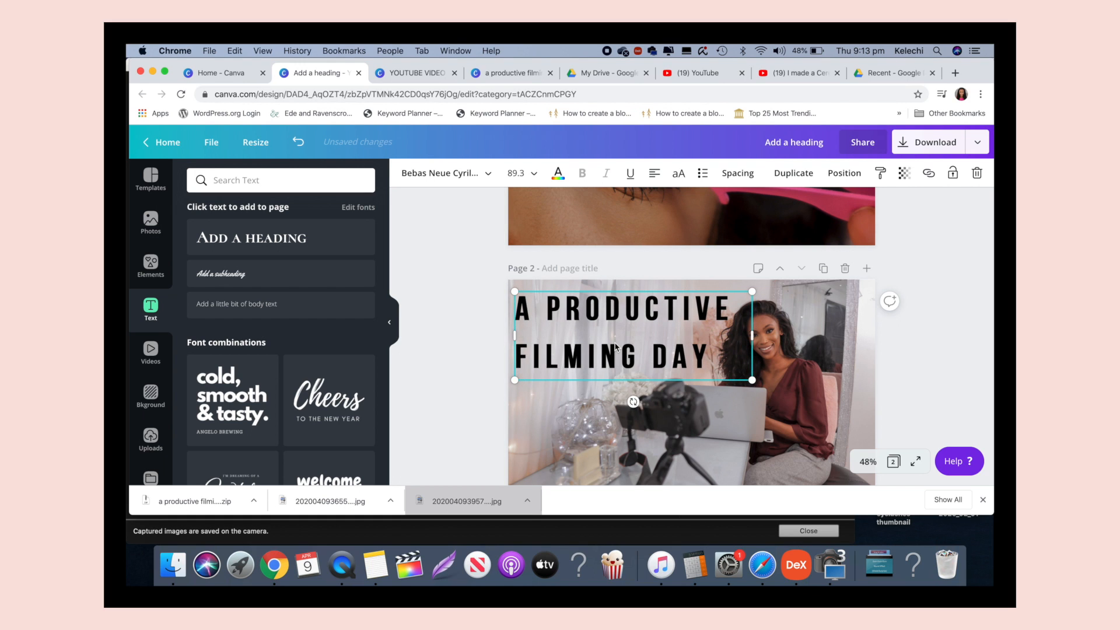
click(558, 173)
click(232, 294)
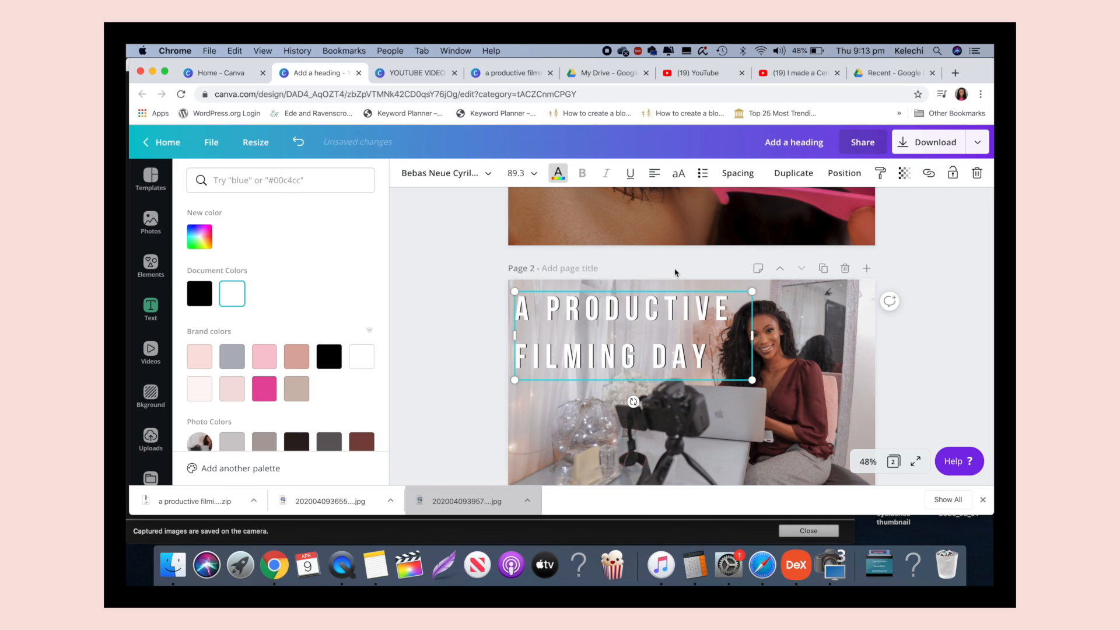
click(836, 173)
click(797, 209)
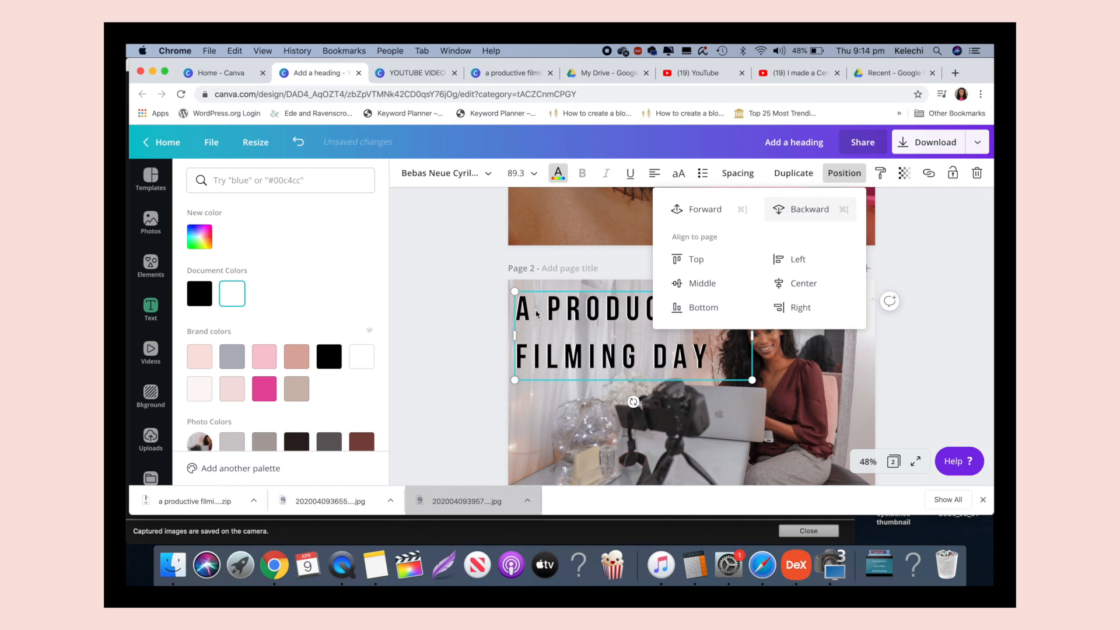
click(472, 344)
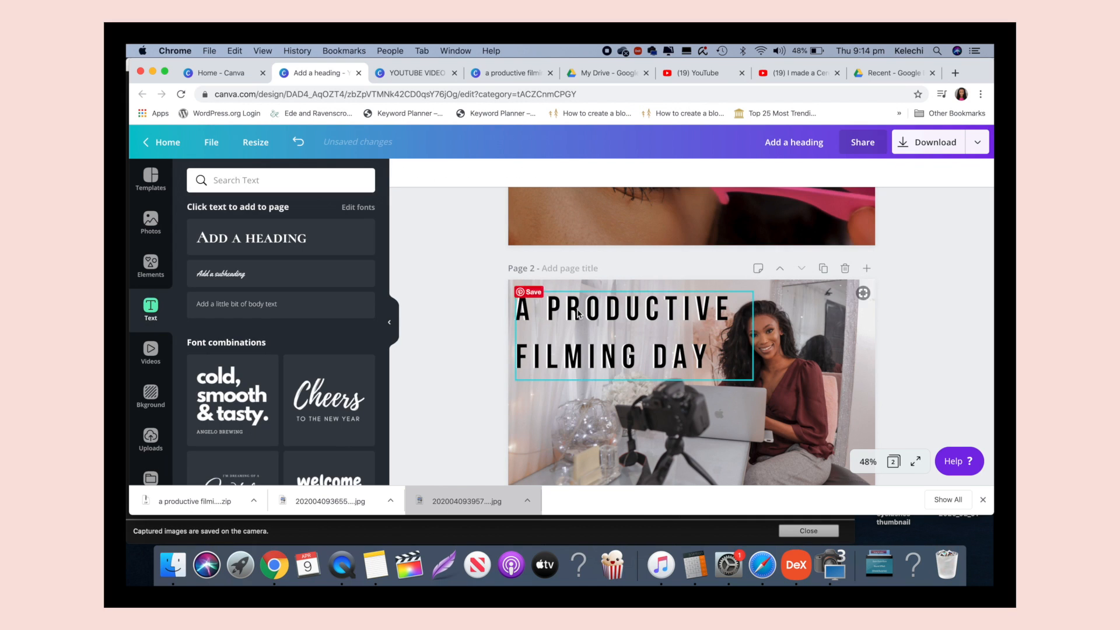
- Duplicate the heading again and nudge the copy up and left until it lines up with the original
click(590, 334)
click(794, 173)
key(Up)
key(Up)
key(Up)
key(Up)
key(Up)
key(Up)
key(Up)
key(Up)
key(Left)
key(Left)
key(Left)
key(Left)
key(Left)
key(Left)
key(Left)
key(Left)
key(Left)
key(Left)
key(Left)
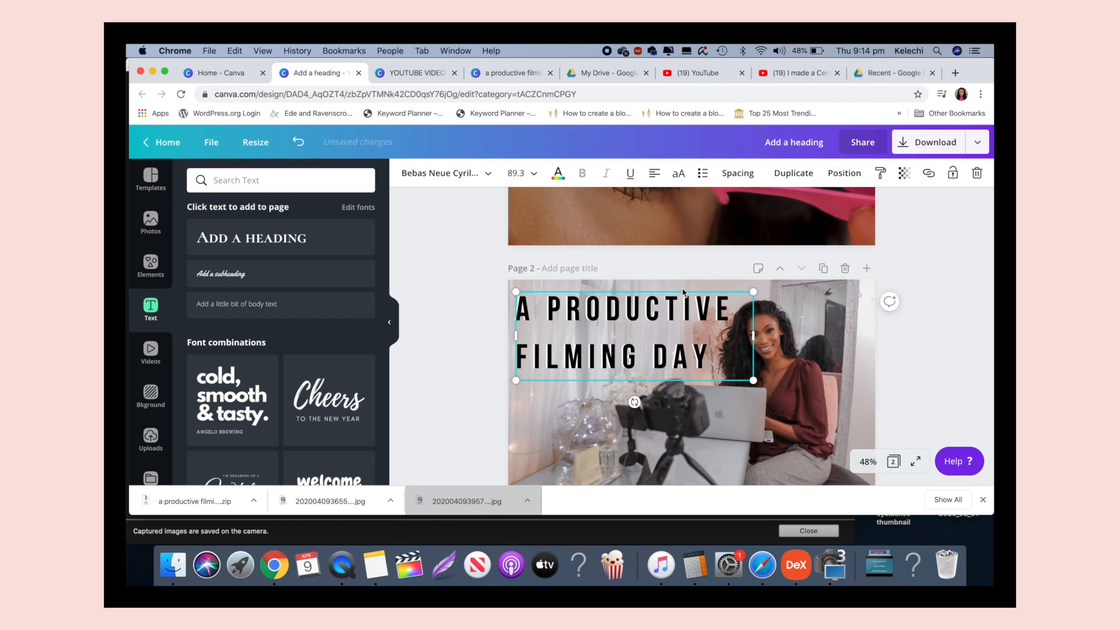
click(942, 289)
- Look through the Elements categories for graphics that suit the page 2 thumbnail
scroll(942, 288, down, 2)
click(148, 269)
scroll(259, 409, down, 5)
scroll(259, 408, down, 5)
scroll(259, 409, up, 2)
scroll(259, 409, down, 6)
scroll(260, 408, up, 10)
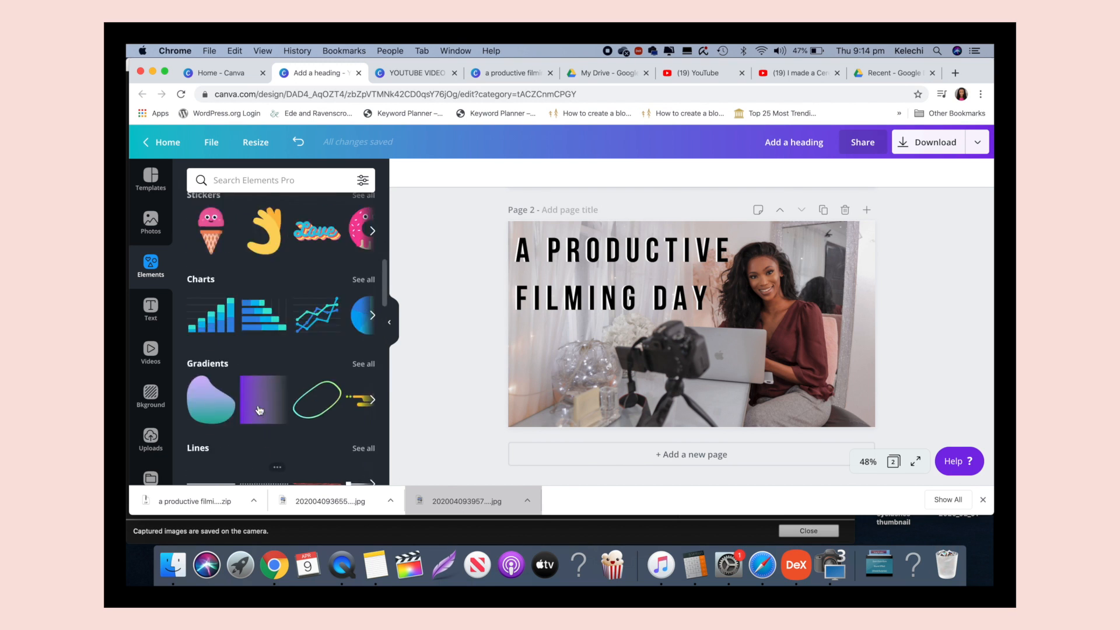
click(540, 356)
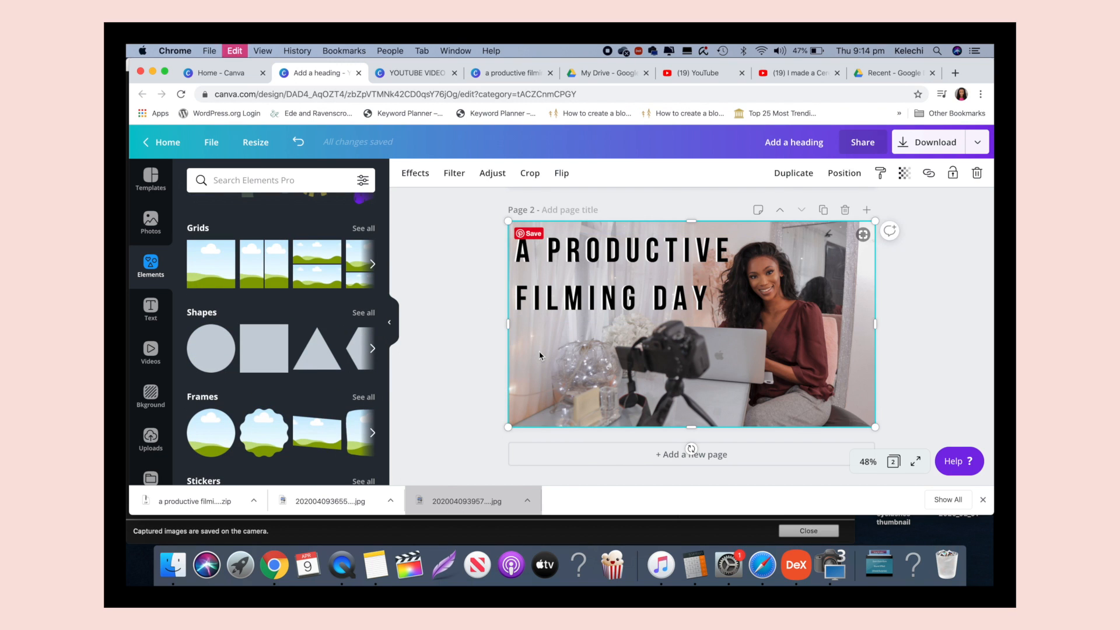
key(super+v)
key(BackSpace)
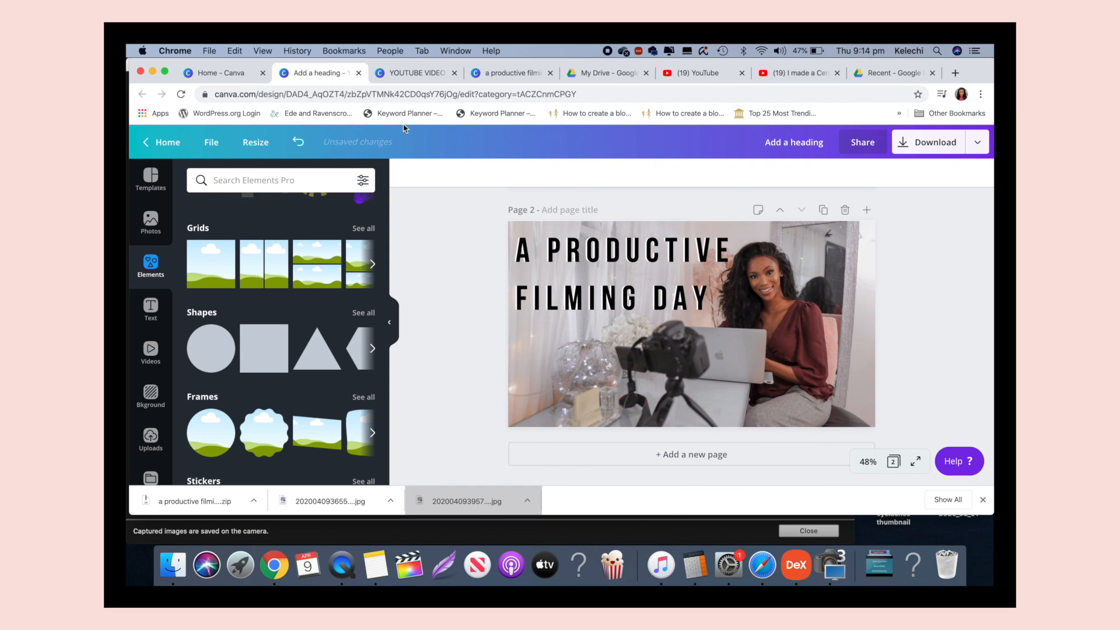
- Copy the black frame from the YOUTUBE VIDEO THUMBNAIL design, paste it on page 2 and fit it to the page edges
click(410, 74)
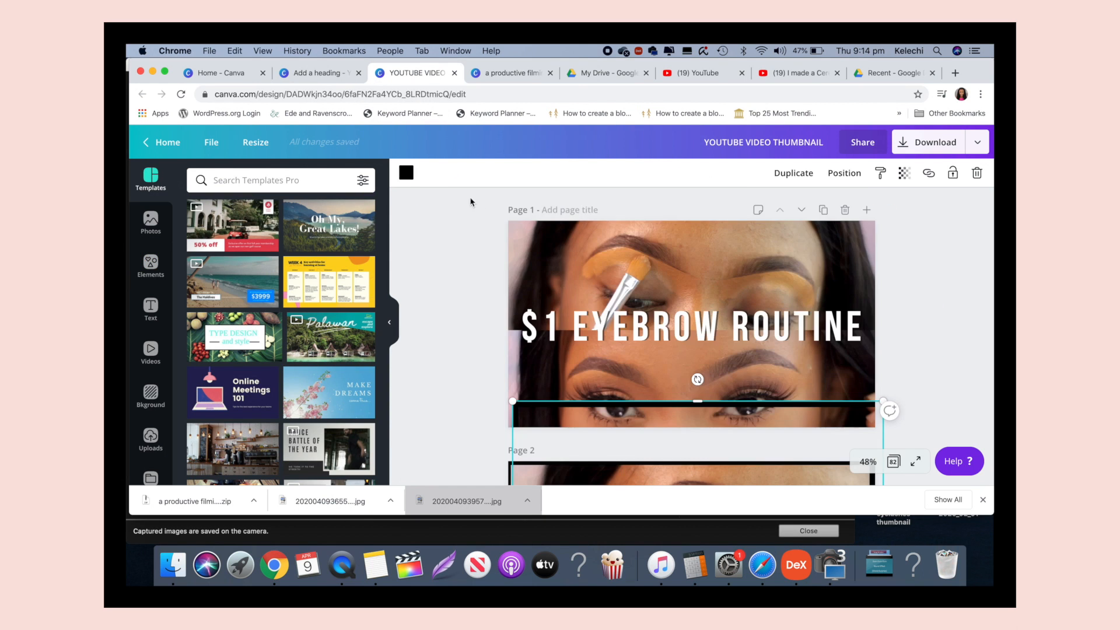
click(333, 80)
click(522, 354)
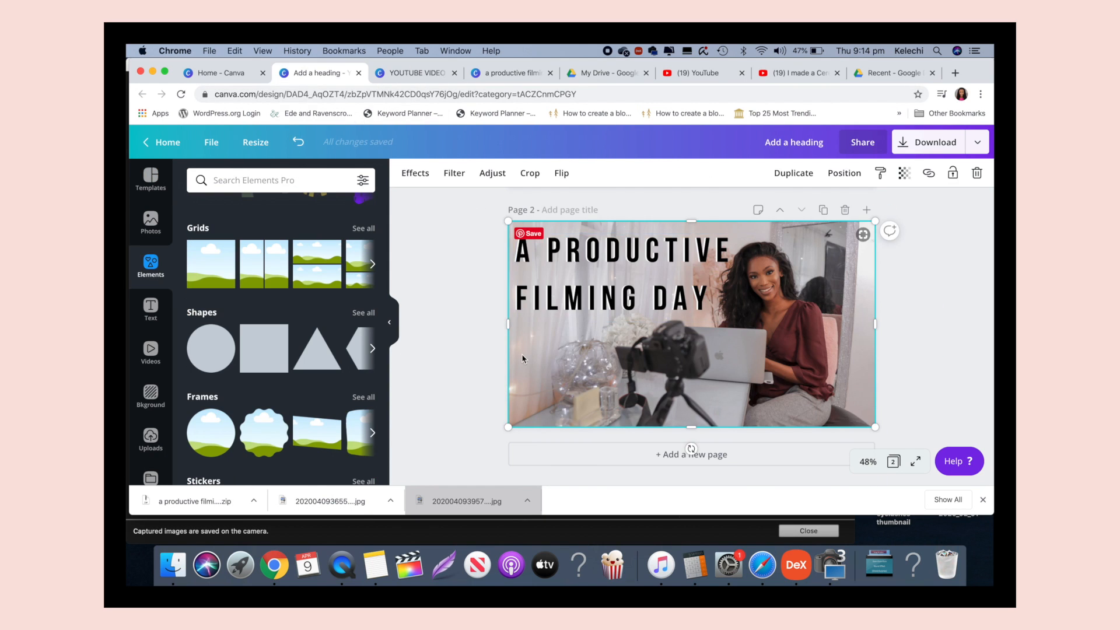
key(super+v)
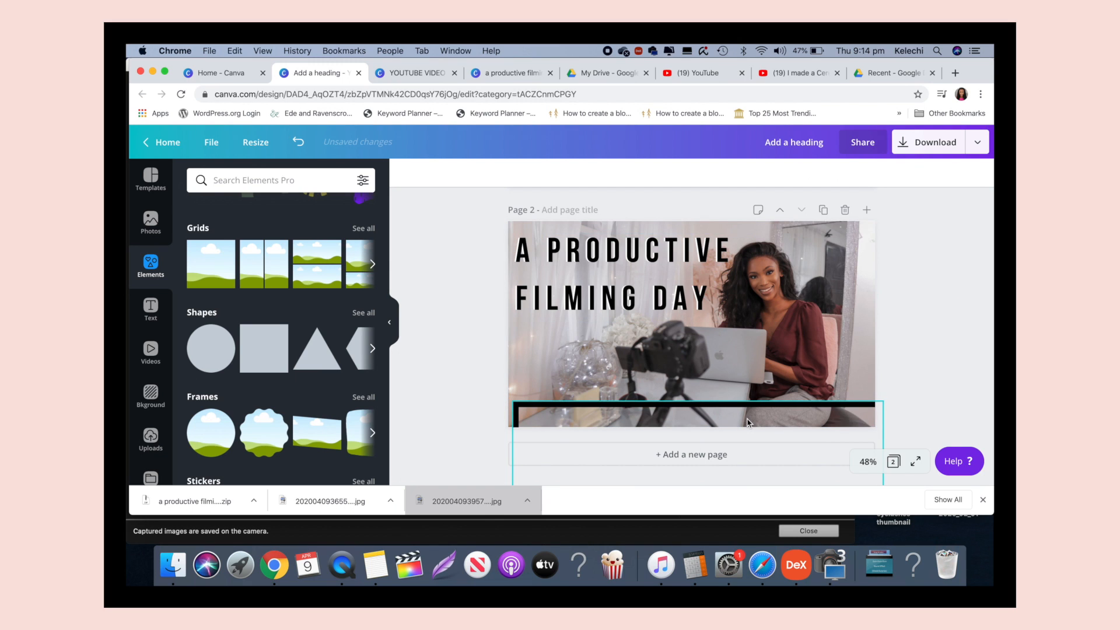
drag(747, 420, 738, 237)
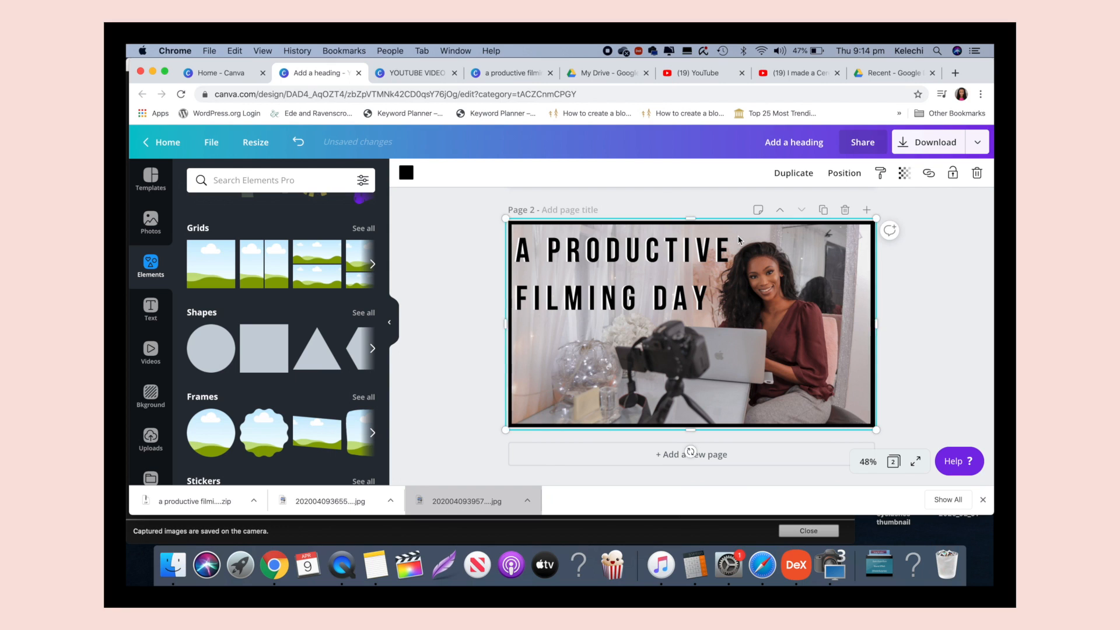
click(937, 284)
scroll(937, 284, up, 1)
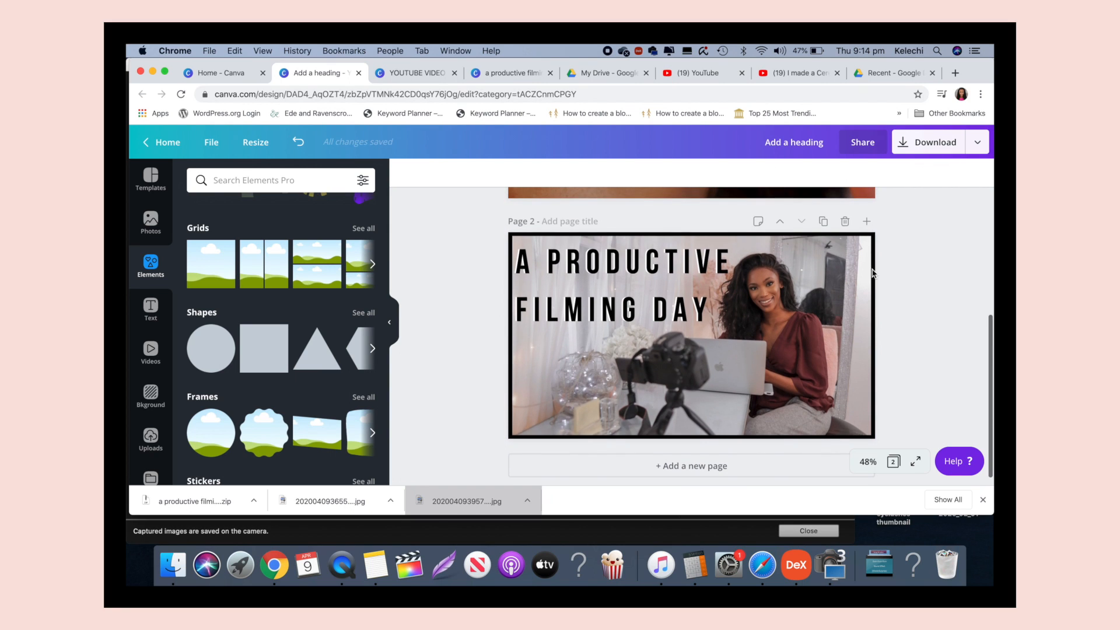
- Add a square shape, reshape it into a band about 765 wide over "A PRODUCTIVE" and send it behind the text
click(257, 354)
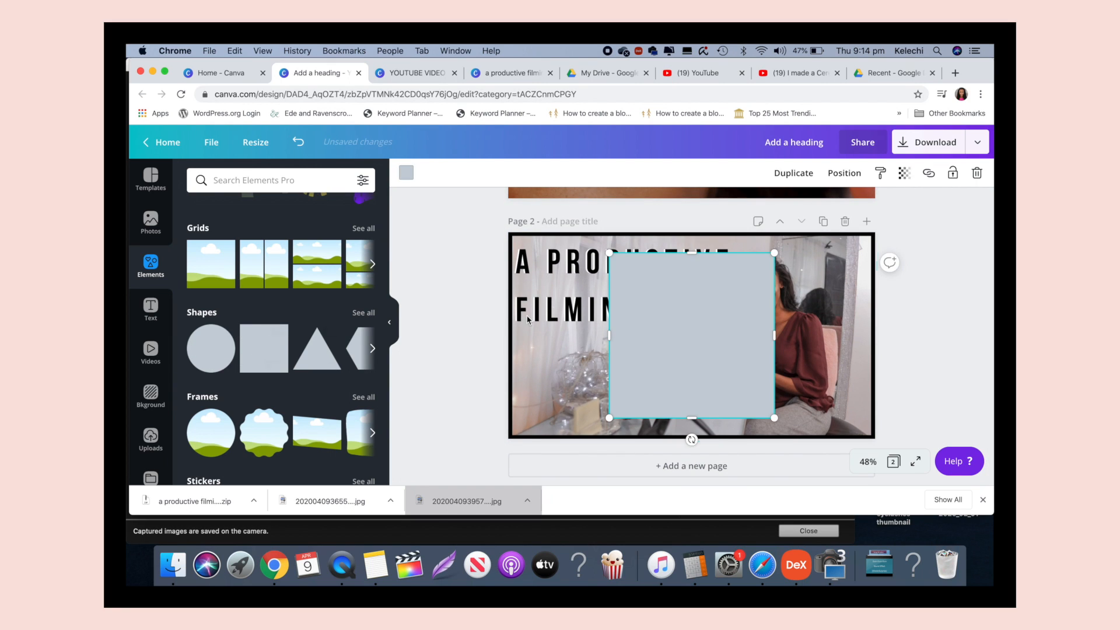
drag(687, 285, 606, 266)
drag(680, 264, 734, 265)
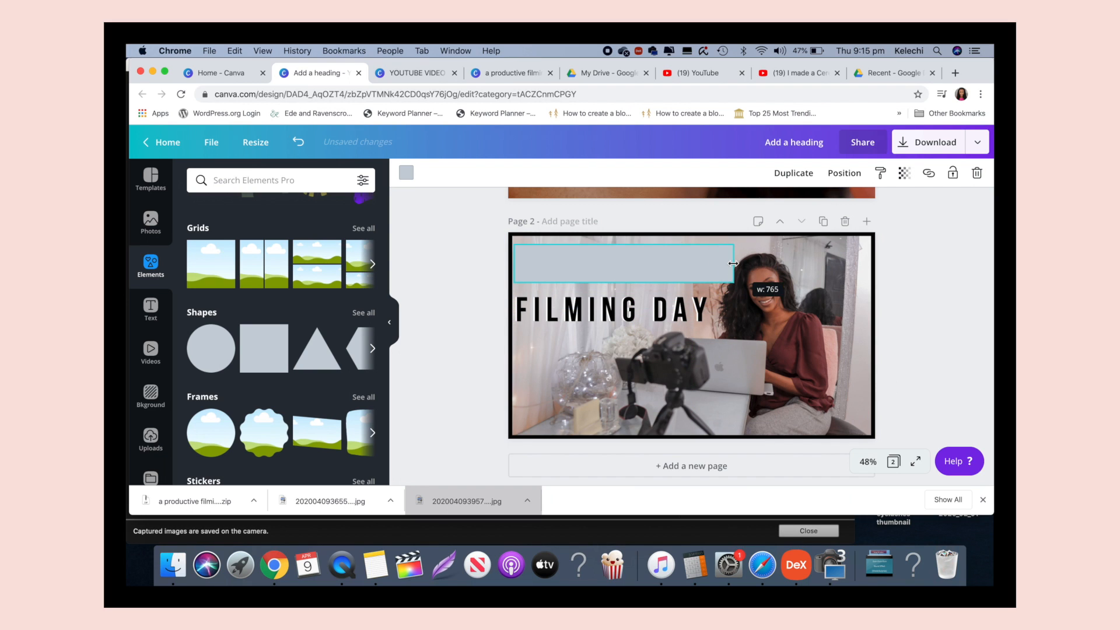
click(845, 174)
click(819, 210)
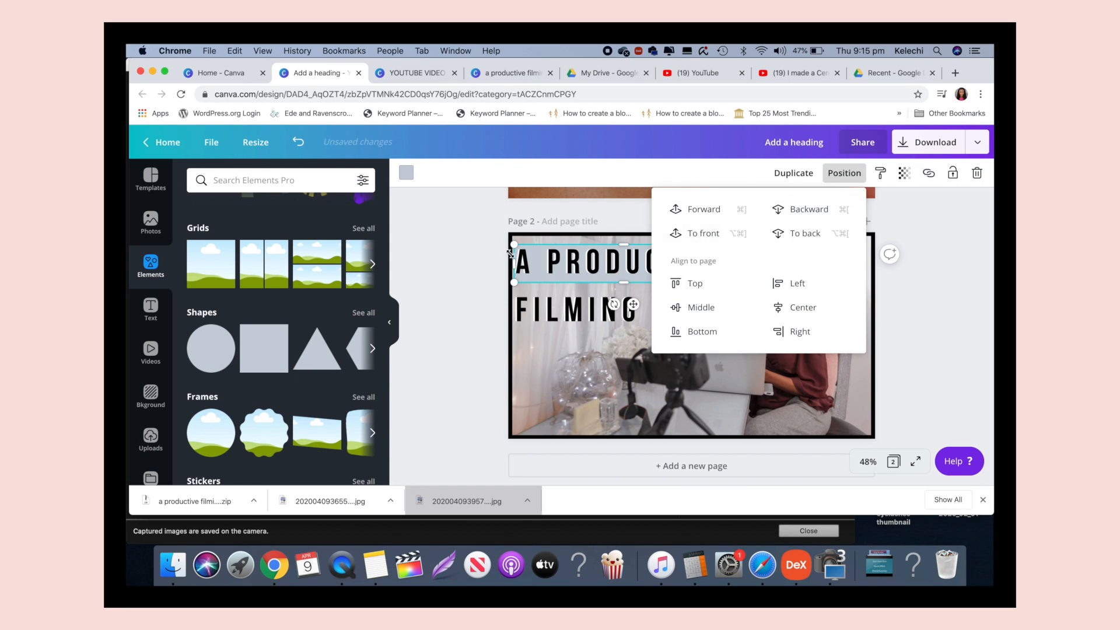
- Try dark red, dark grey and taupe photo colors on the band behind "A PRODUCTIVE", ending with light grey
click(407, 173)
click(367, 447)
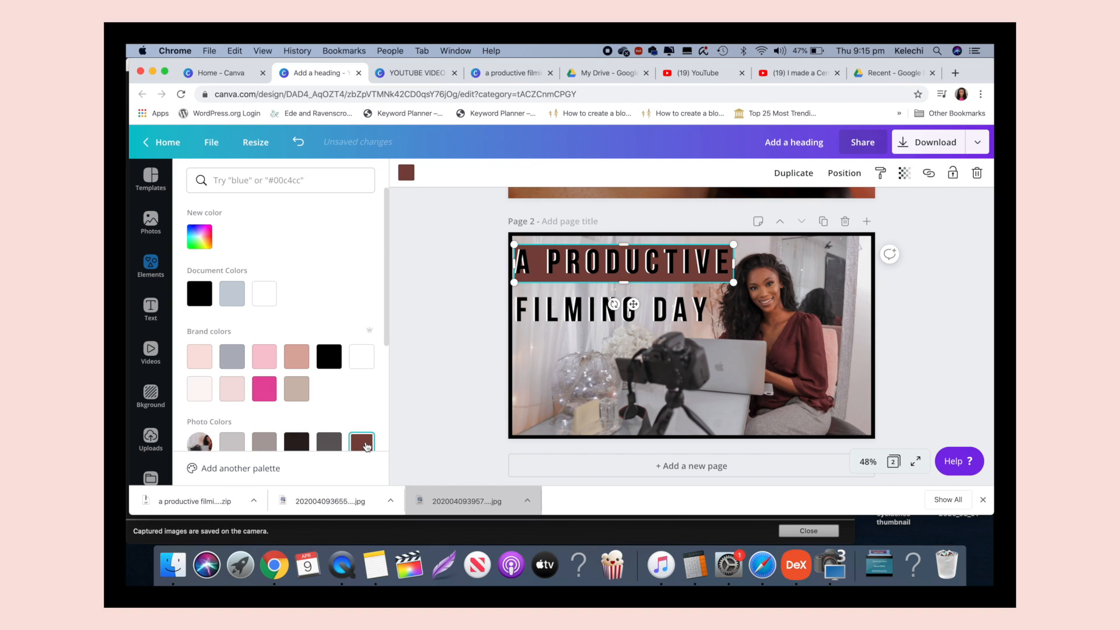
scroll(362, 420, down, 2)
click(329, 379)
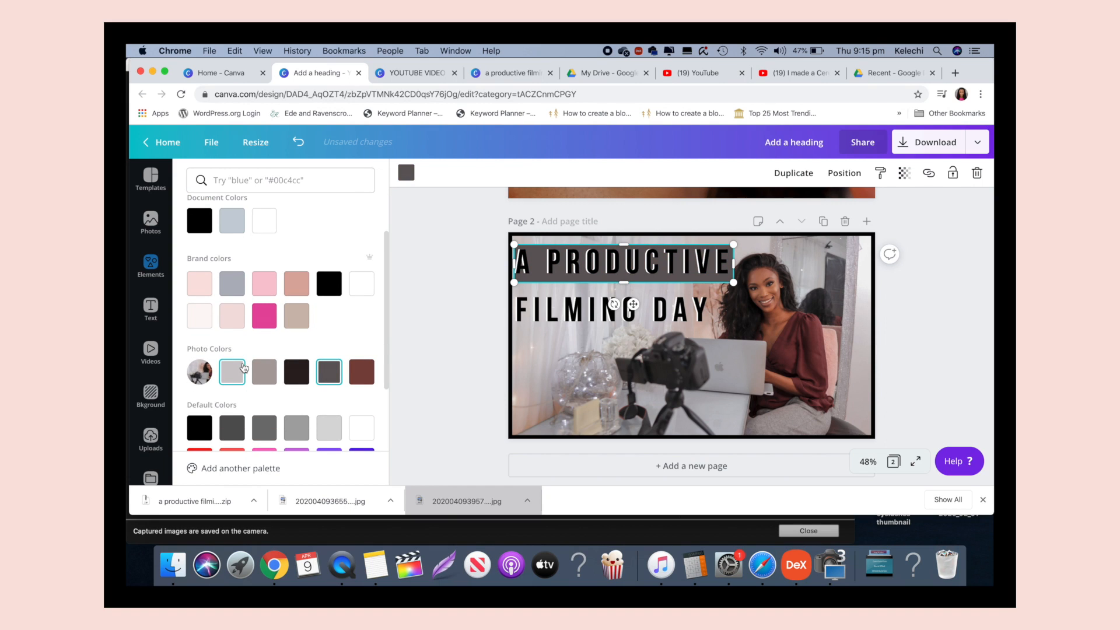
click(265, 377)
click(232, 374)
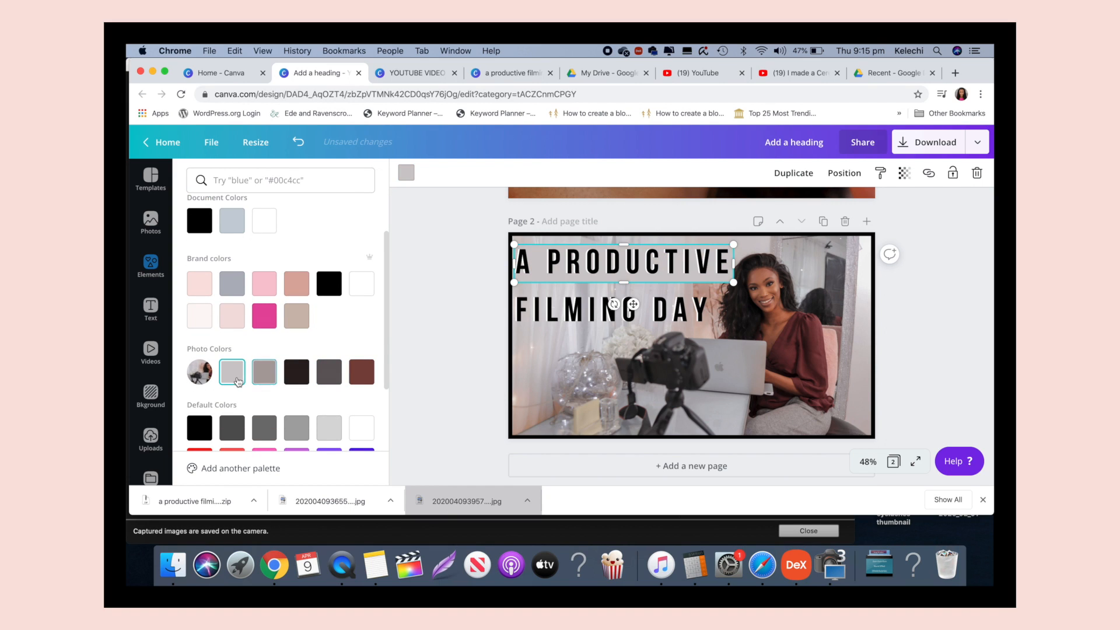
click(408, 320)
click(918, 246)
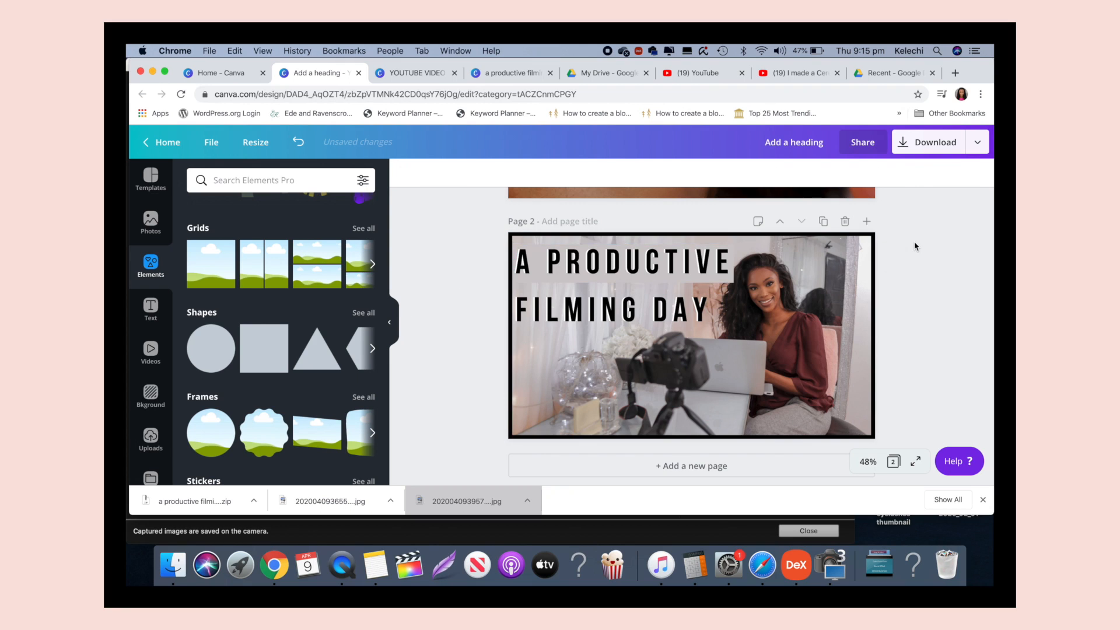
- Undo the band's coloring, layering and placement back to before the band was added
click(718, 285)
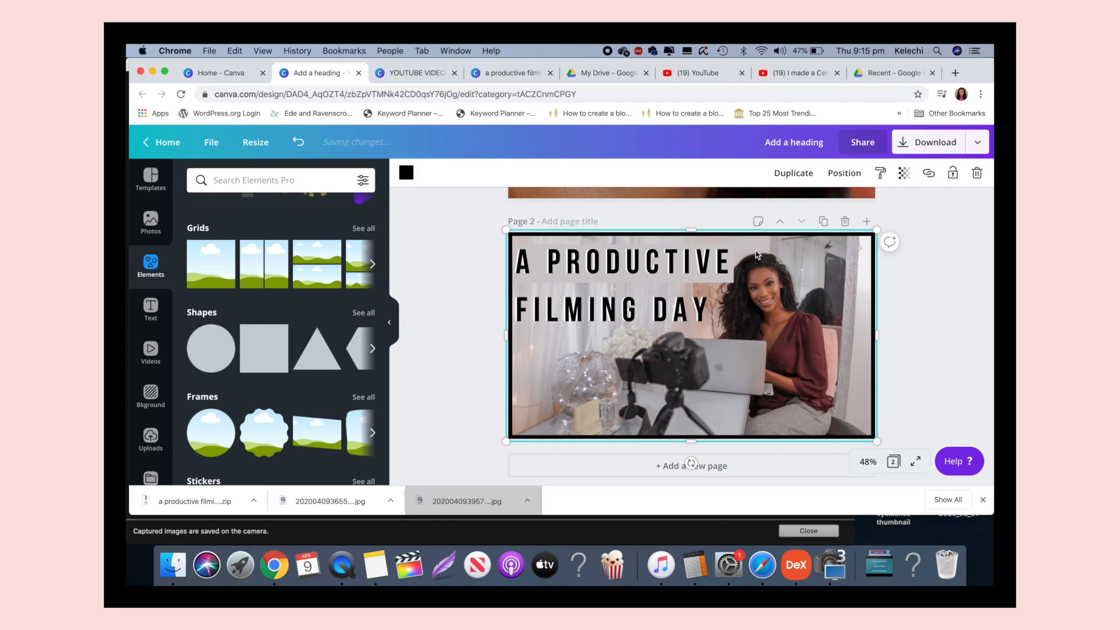
key(super+z)
key(super+z)
key(super+z)
key(super+z)
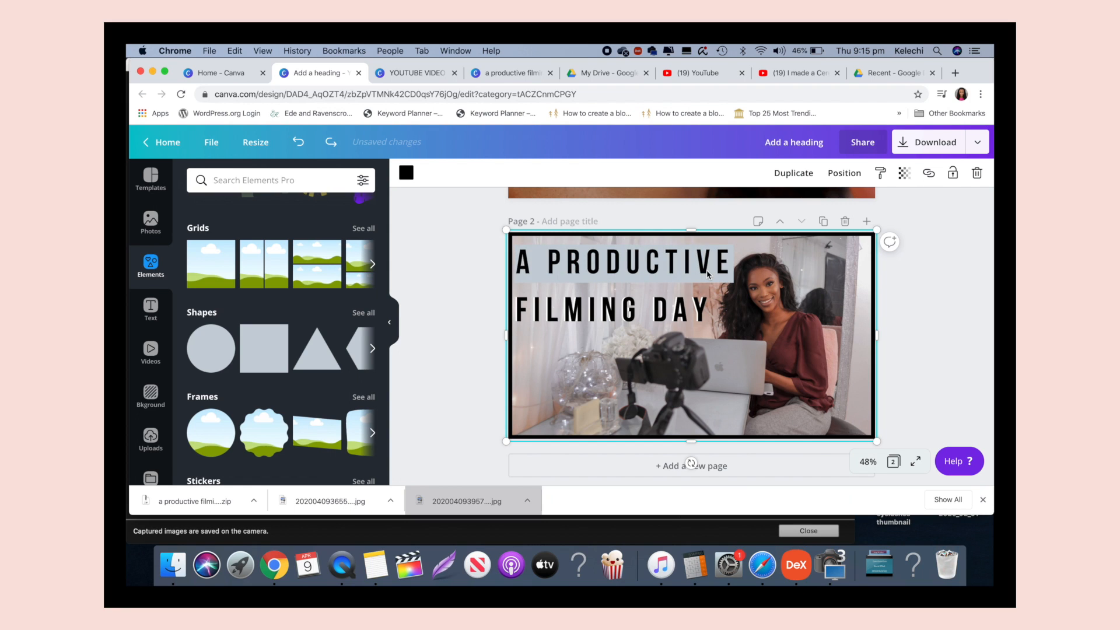
key(super+z)
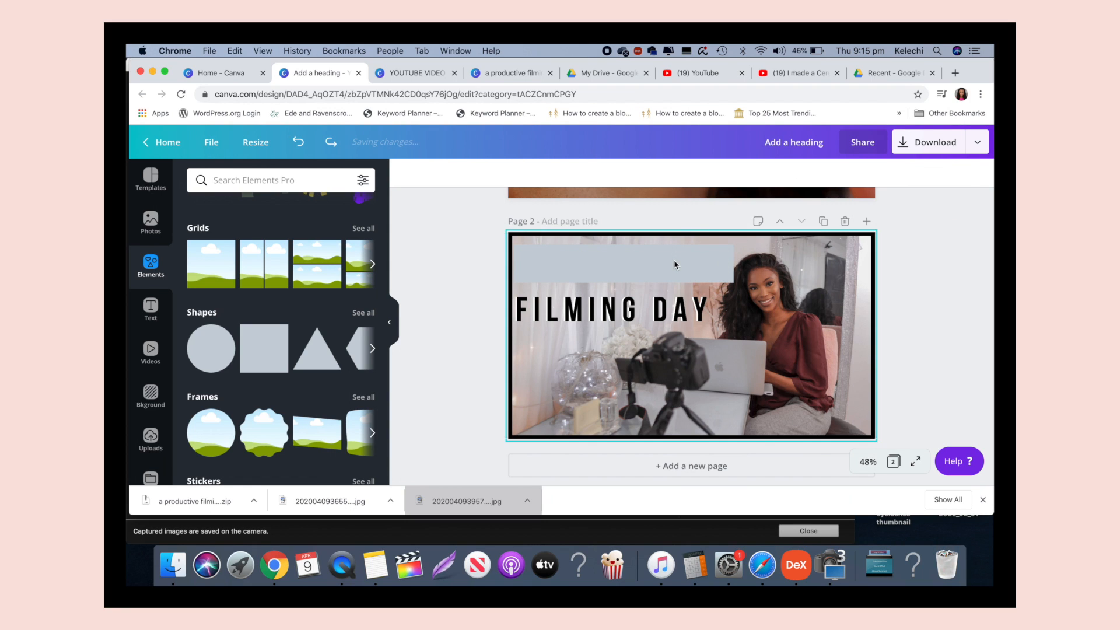
key(super+shift+z)
key(super+shift+z)
key(super+shift+z)
key(super+shift+z)
key(super+shift+z)
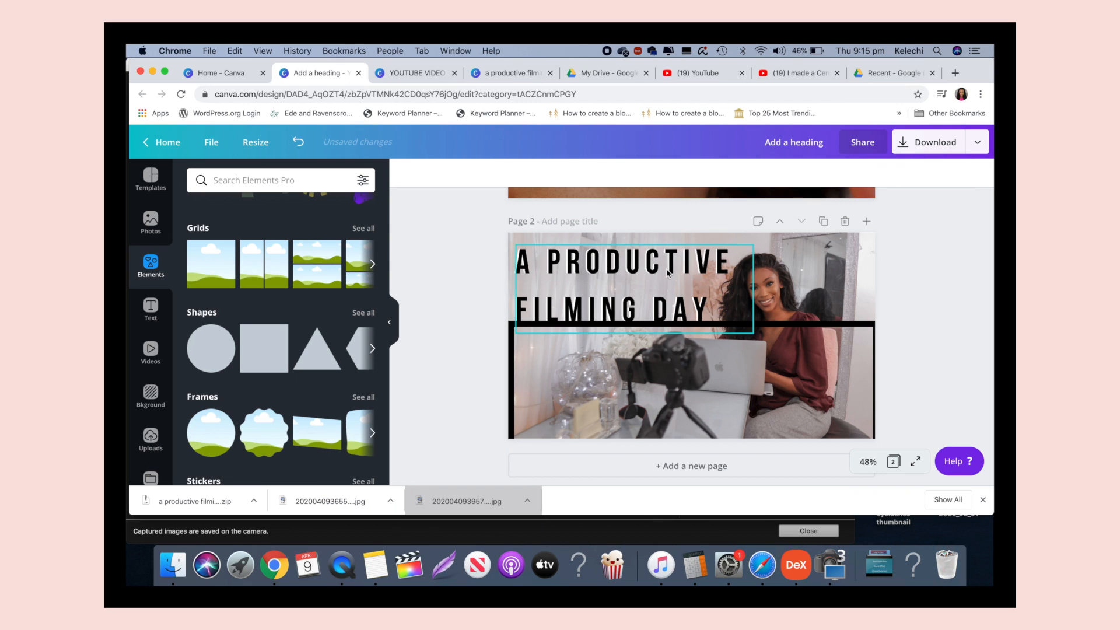
- Move the black frame up on page 2 so it borders the whole photo evenly
click(769, 278)
drag(772, 277, 774, 278)
click(785, 278)
click(792, 331)
key(Up)
key(Up)
key(Up)
key(Up)
key(Up)
key(Up)
key(Up)
key(Up)
key(Up)
key(Up)
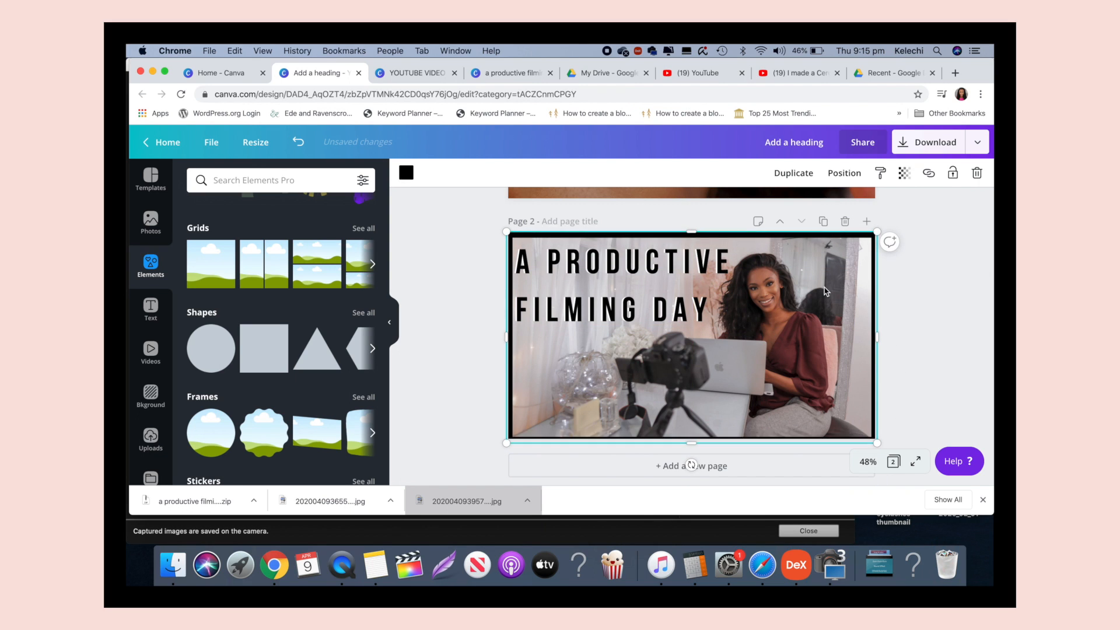
click(965, 280)
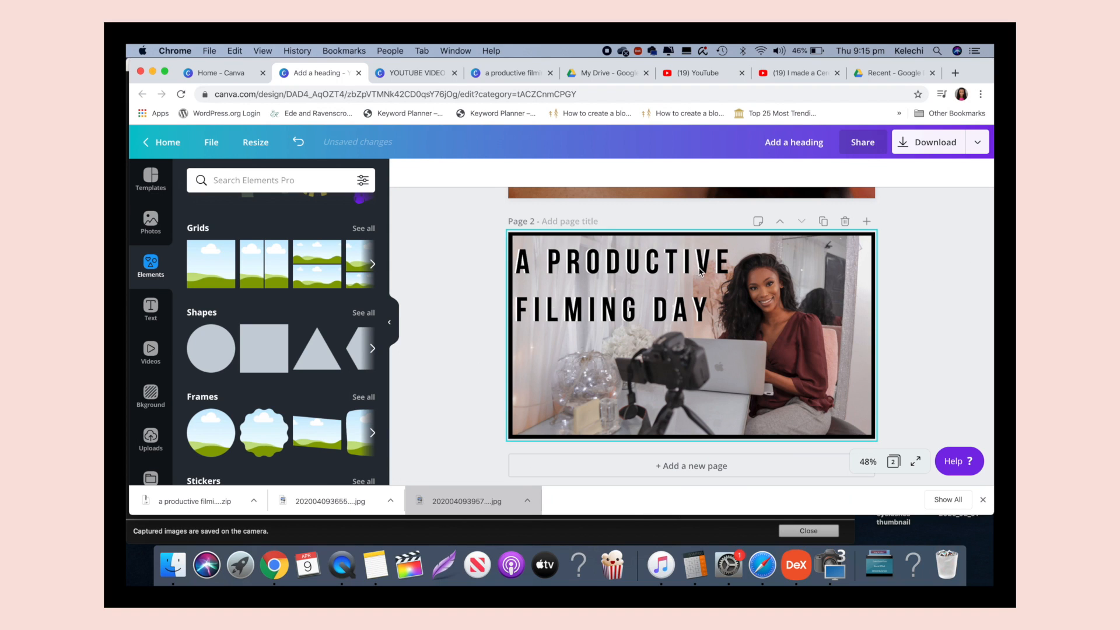
- Duplicate page 2 and move the black frame down from the heading on the new page 3
click(824, 223)
drag(707, 281, 700, 385)
- Reduce the stacked headings on page 3 to a single black copy placed in the photo's upper-left area
click(610, 266)
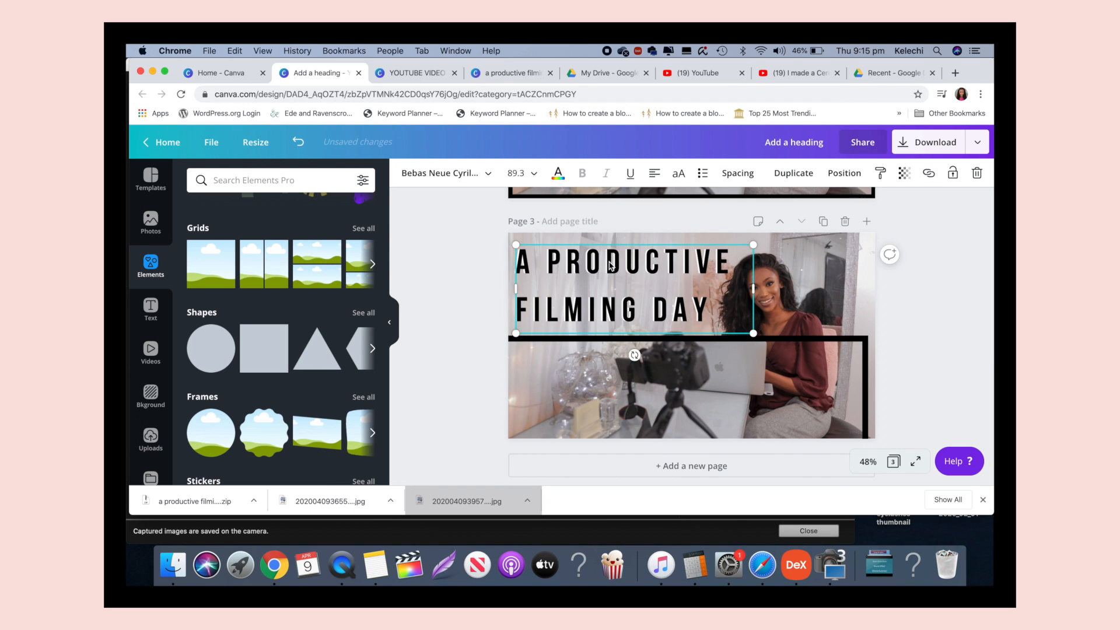
key(super+d)
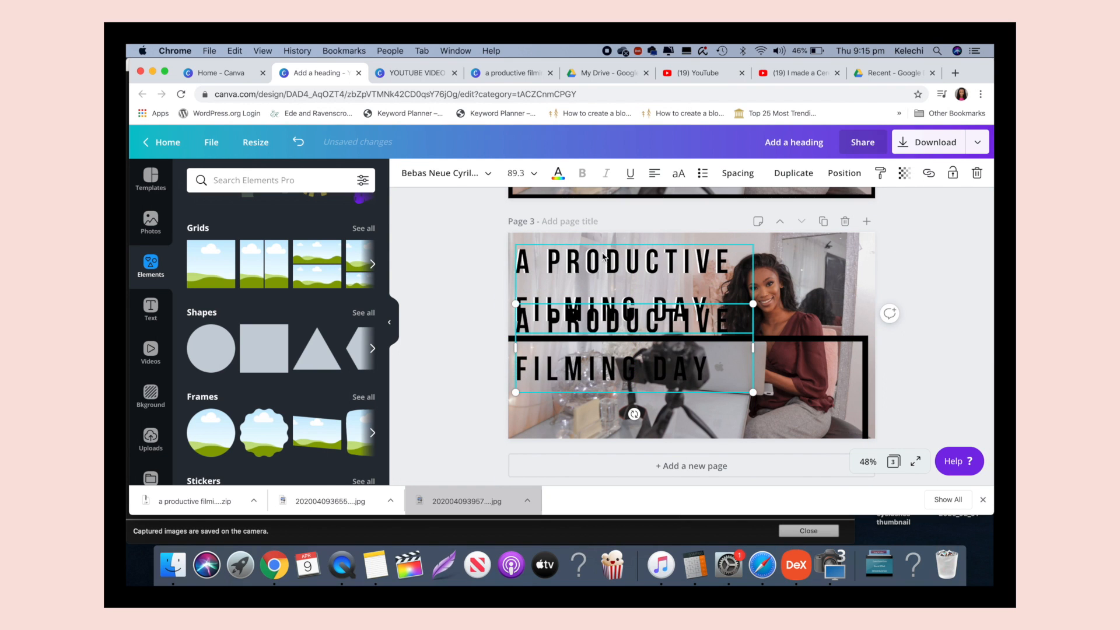
click(628, 336)
click(627, 324)
key(Delete)
click(626, 287)
drag(625, 288, 615, 429)
click(610, 306)
key(Delete)
drag(610, 365, 610, 258)
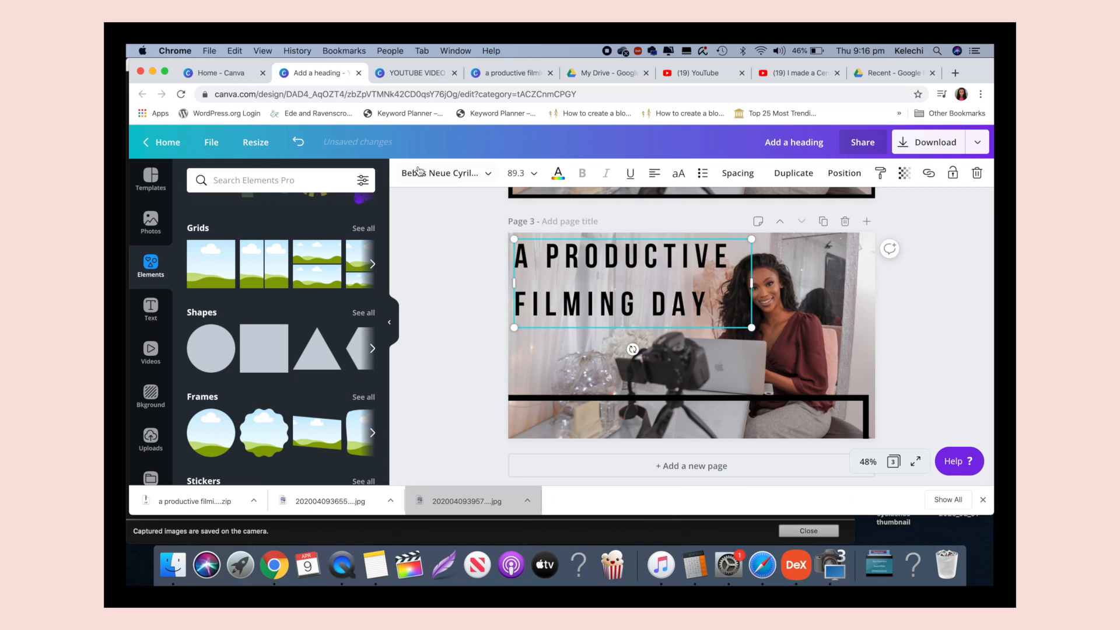
- Change the page 3 heading's font to Allura at about size 52.6 and reposition it over the photo
click(417, 171)
click(279, 283)
click(250, 356)
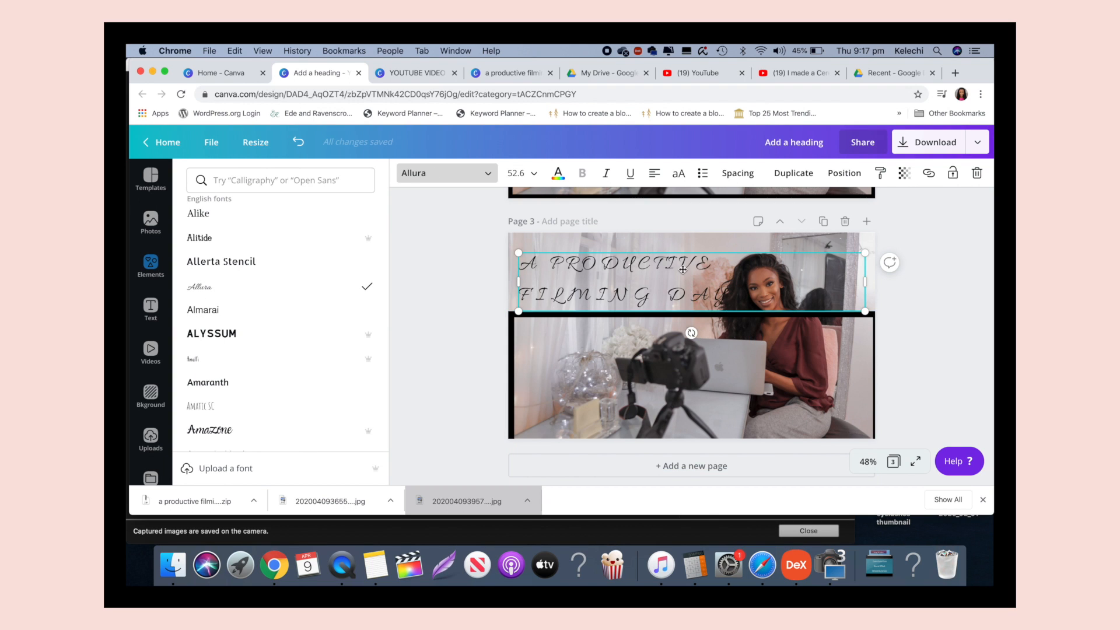
drag(683, 270, 688, 281)
- Move the black frame back up on page 3 to border the whole photo
drag(778, 336, 776, 257)
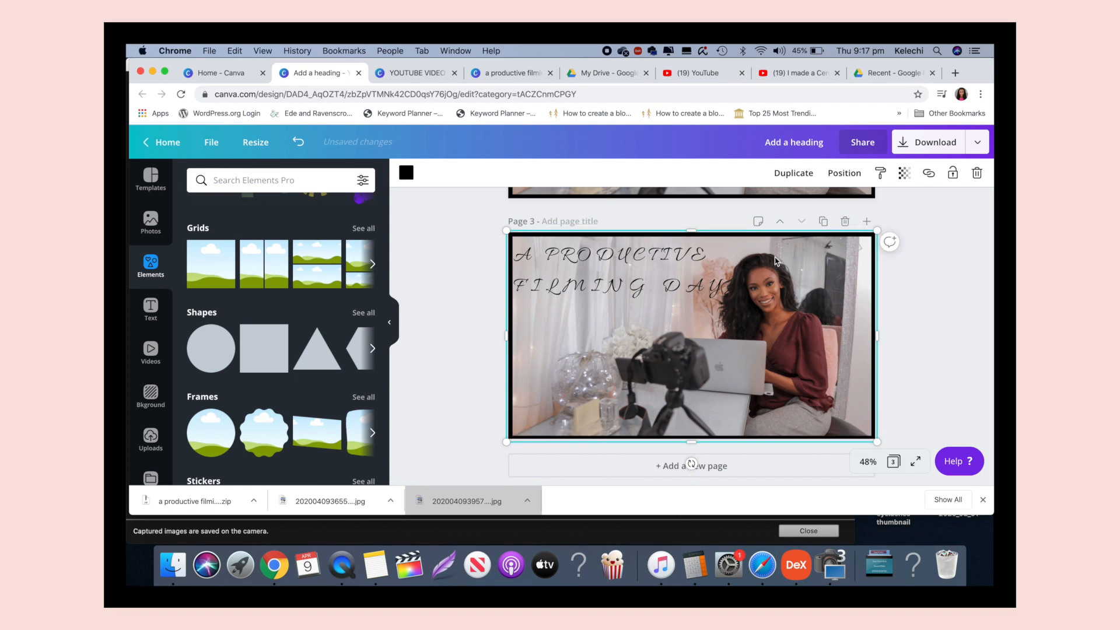
click(927, 366)
- Zoom out to 25% and compare the heading fonts on pages 2 and 3
click(869, 462)
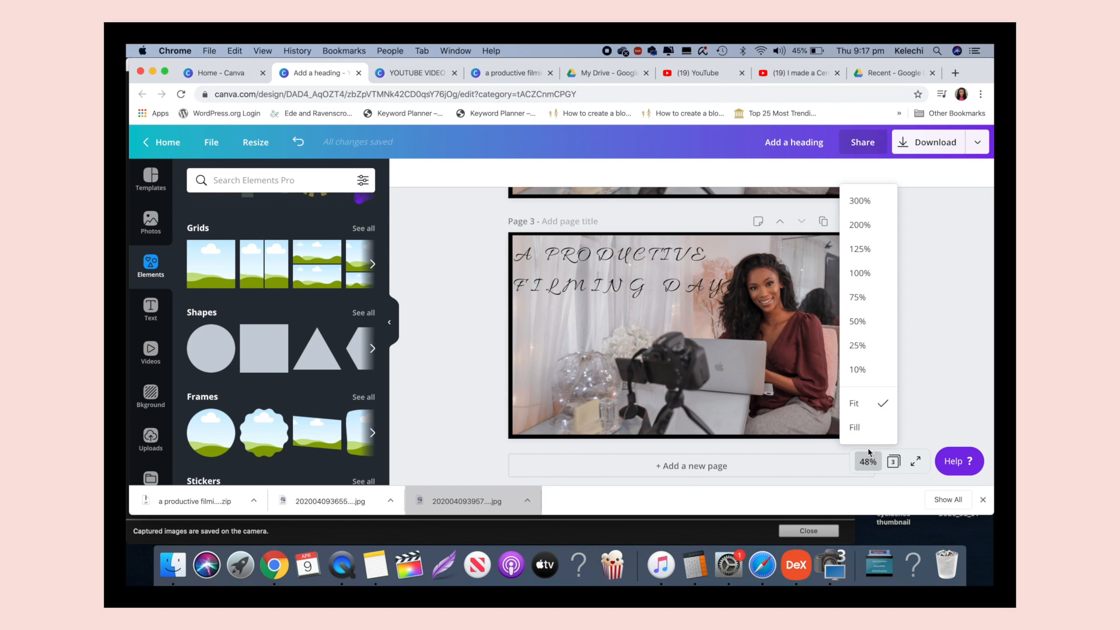
click(867, 344)
scroll(855, 343, up, 2)
scroll(854, 343, down, 1)
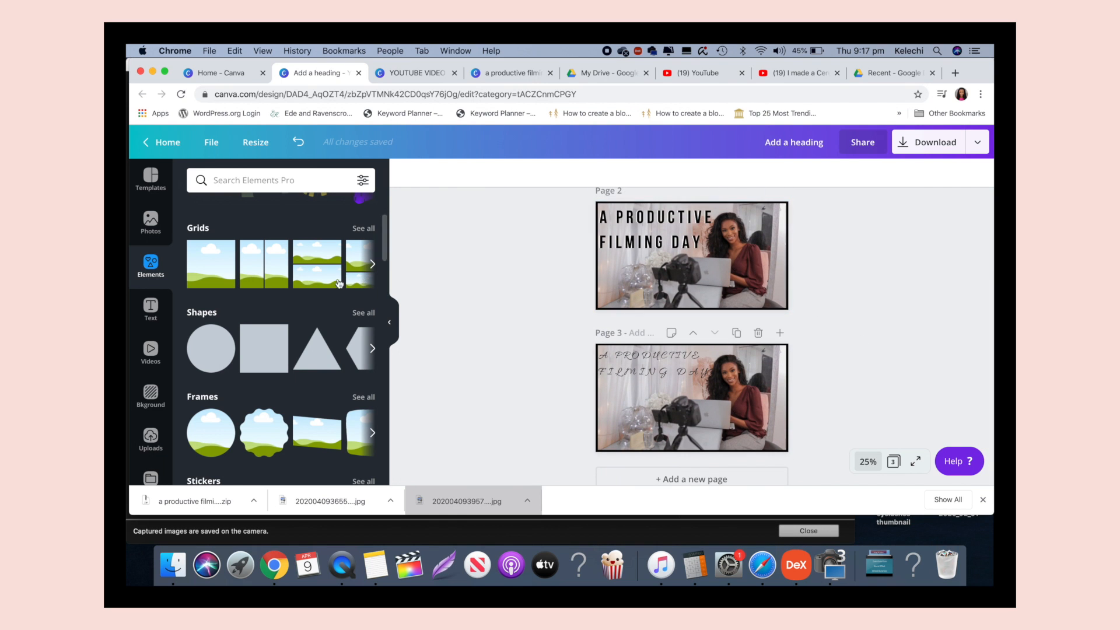
- Switch the browser window to full screen
click(166, 73)
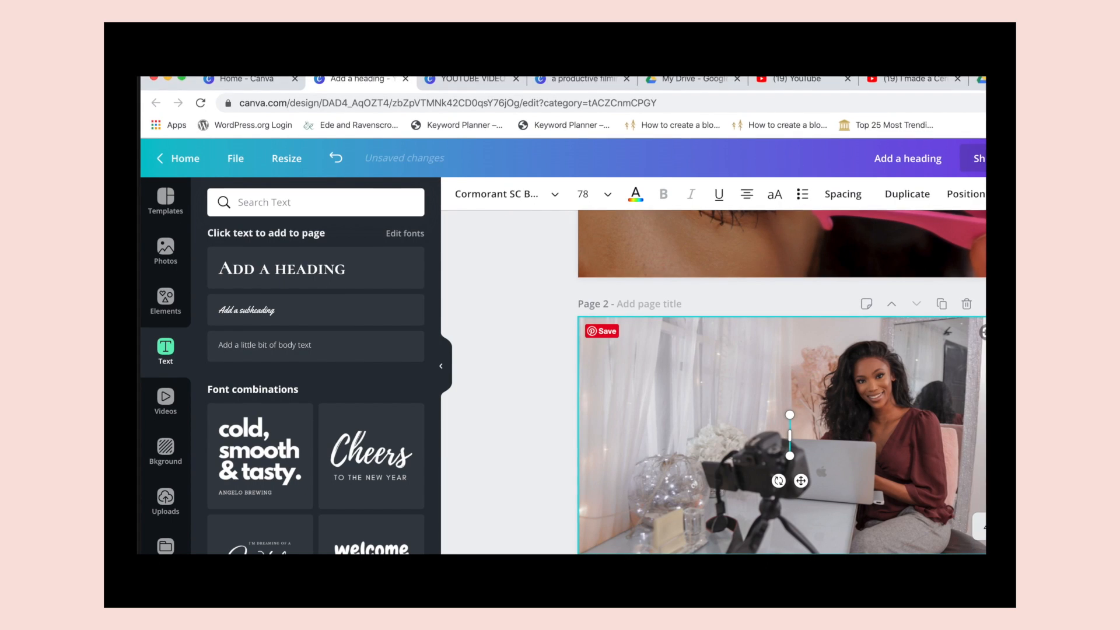
- Enter "A PRODUCTIVE FILMING DAY" as the heading text over the page 2 photo
text(A PRO)
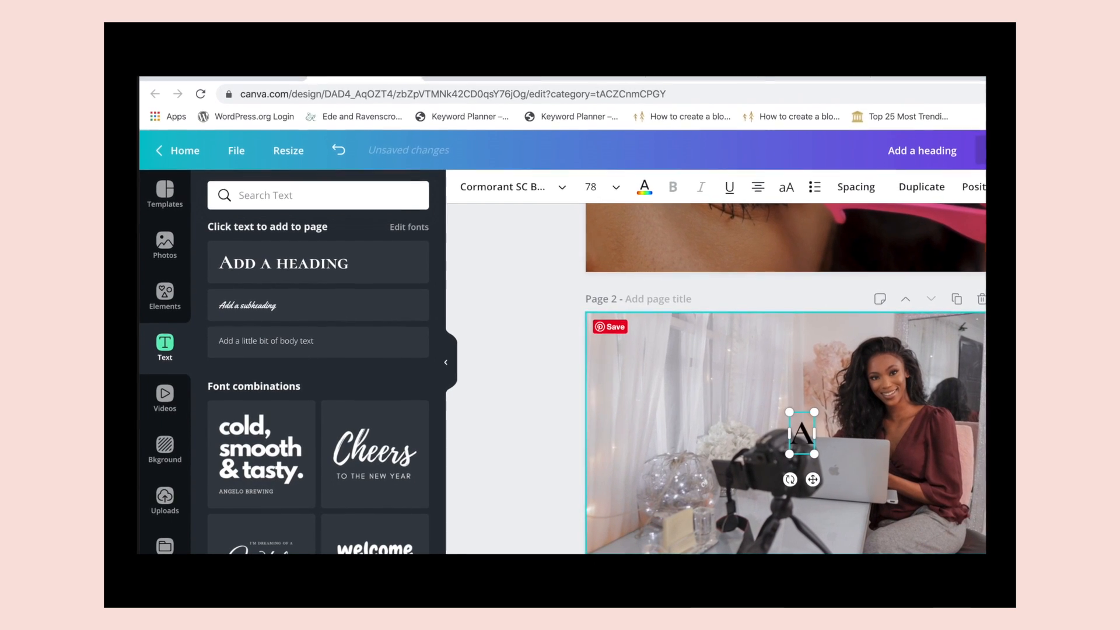
text(DUCTI)
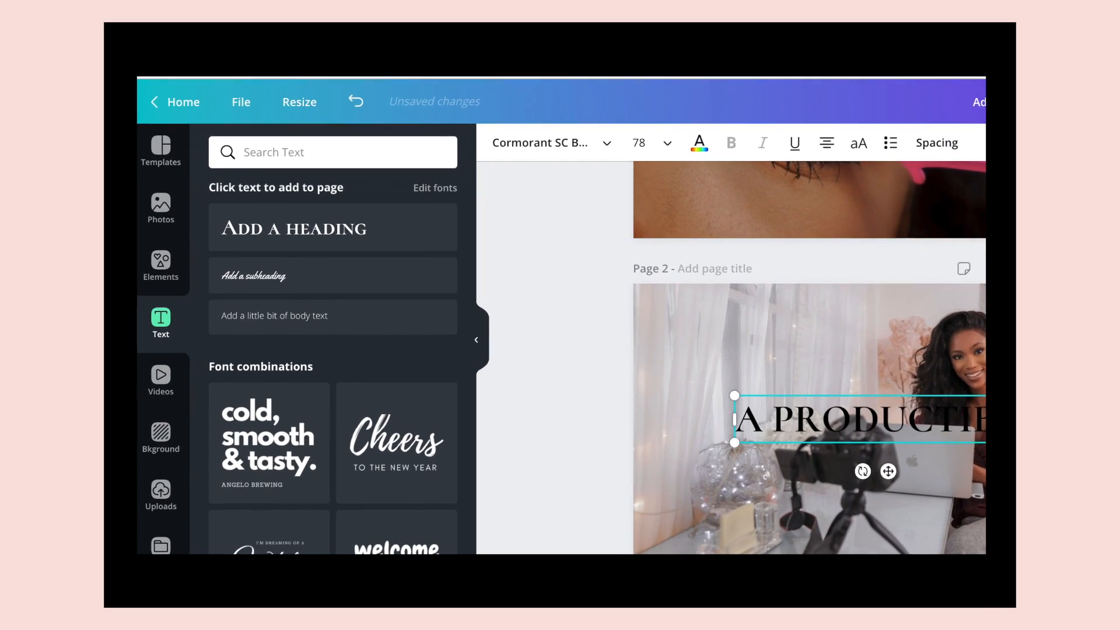
text(VE FILMING DAY)
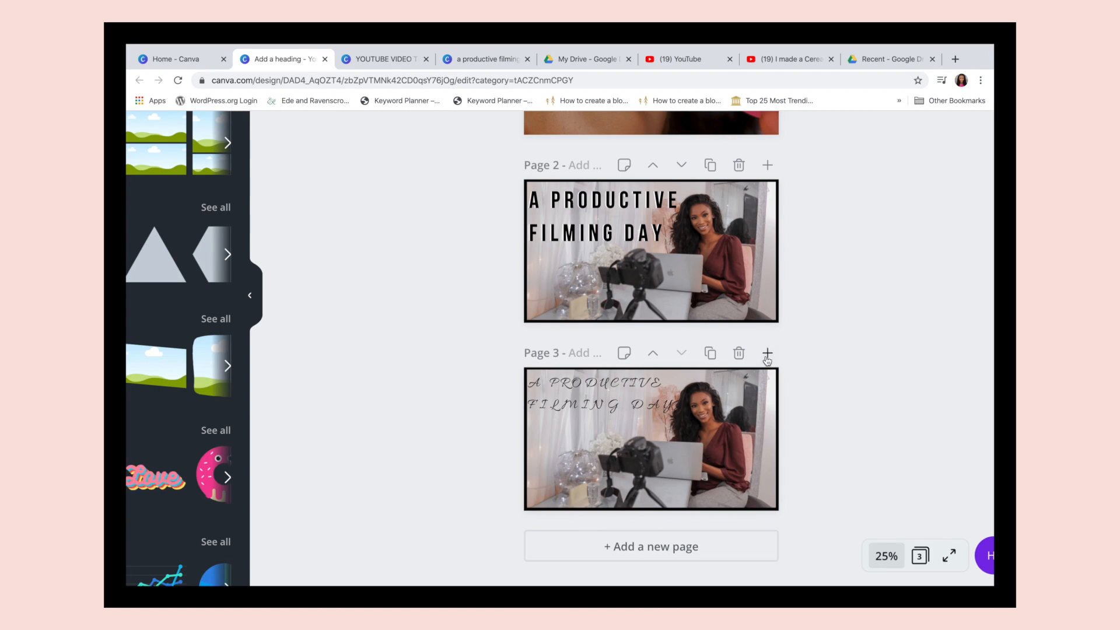
- Delete page 3 and copy page 2's photo, headings and black frame onto page 1
click(739, 353)
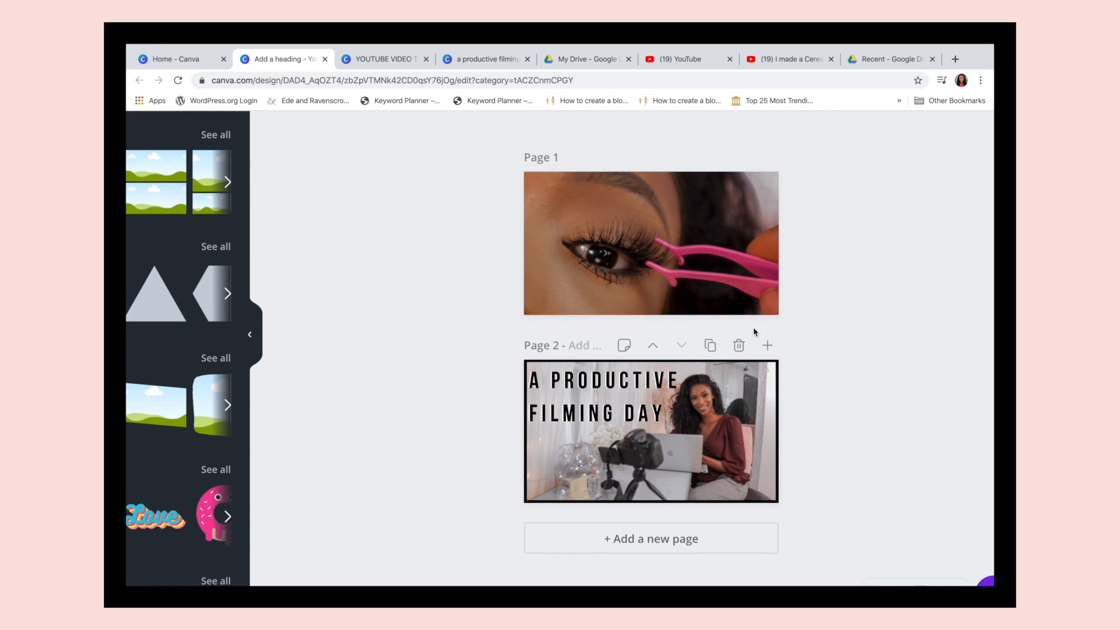
click(694, 418)
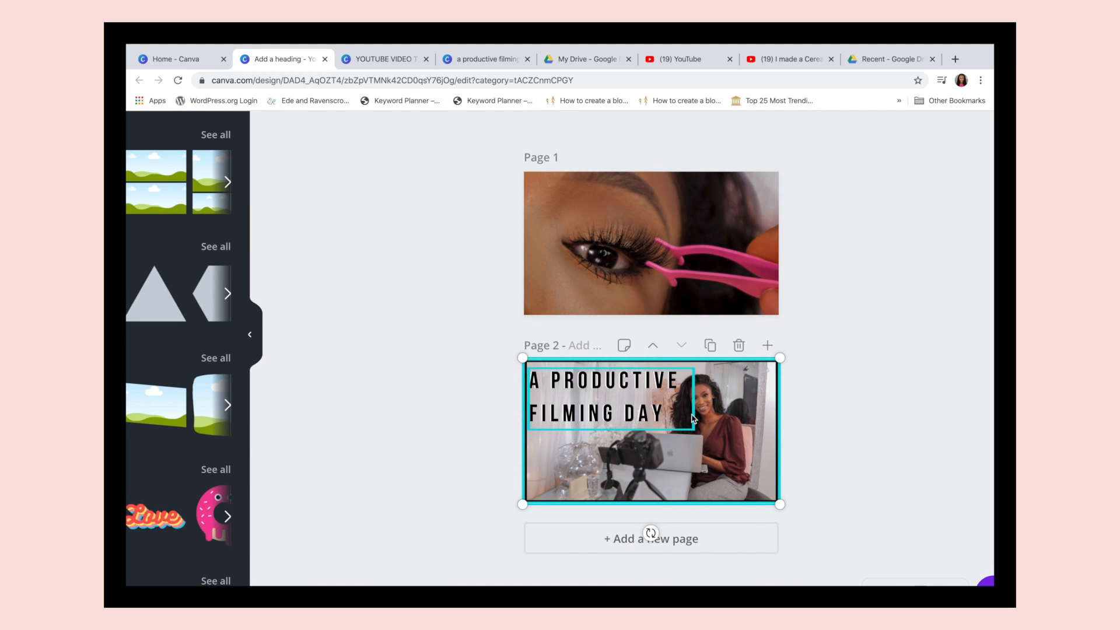
click(660, 277)
key(super+v)
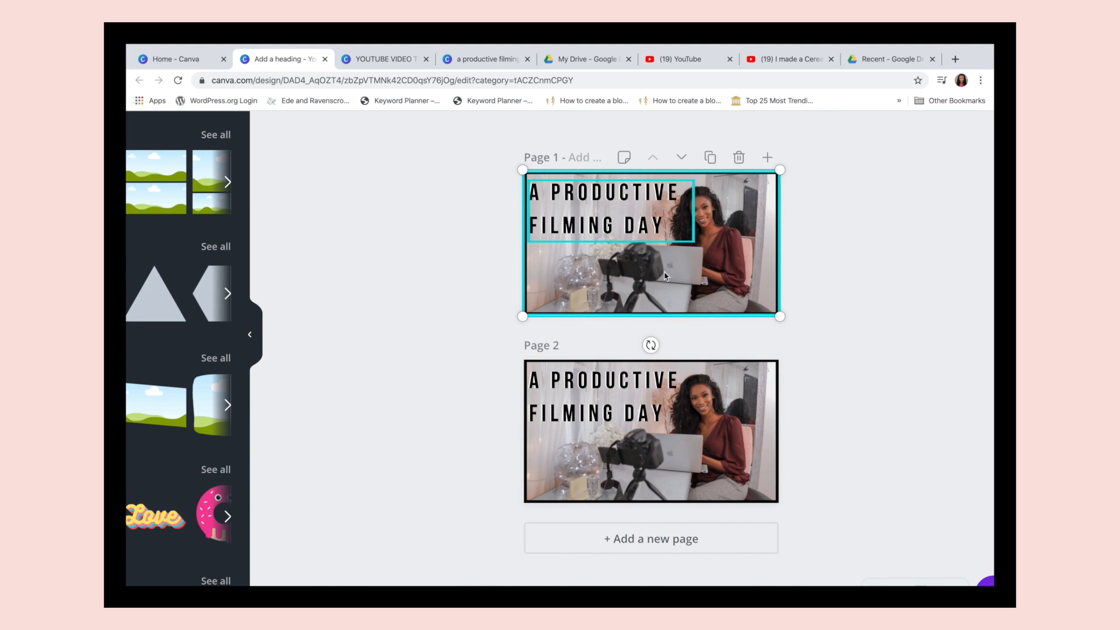
- Remove the pasted photo from page 1 and shift the black frame down, clear of the heading
click(825, 217)
drag(768, 219, 768, 276)
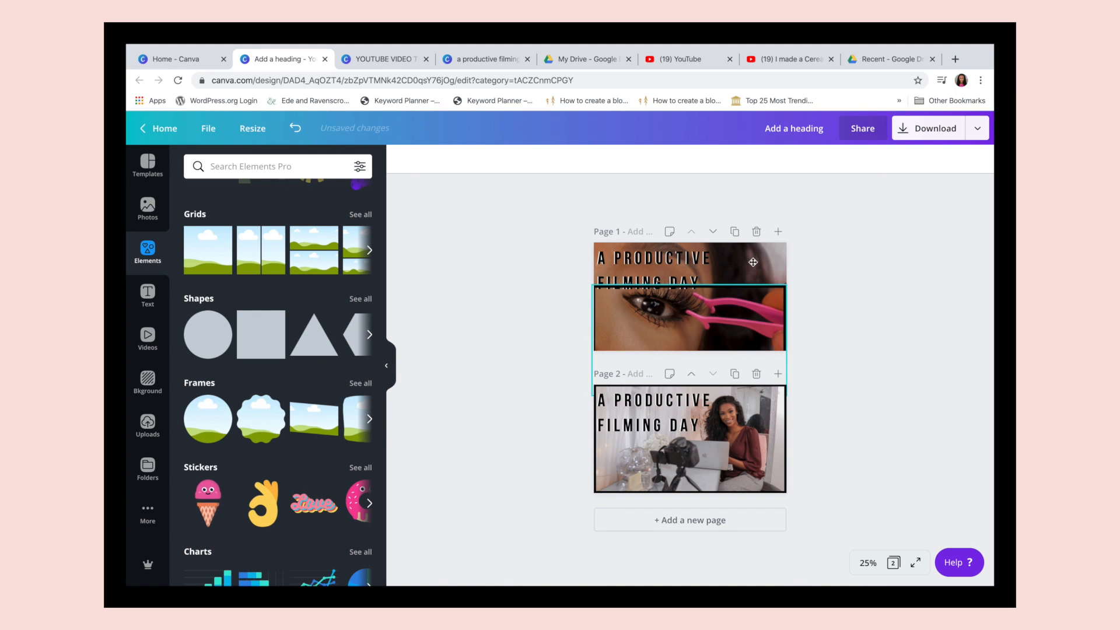
drag(753, 262, 754, 310)
- Delete the black heading copies on page 1 and move the white heading to the photo's upper-right area
click(684, 280)
drag(684, 279, 684, 278)
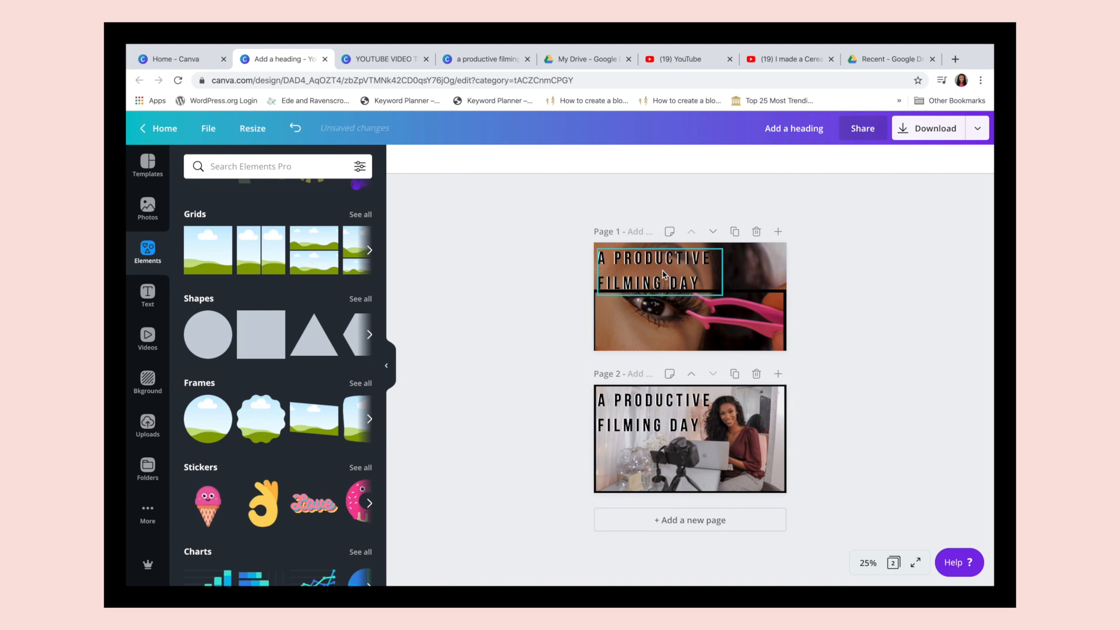
click(626, 257)
key(Delete)
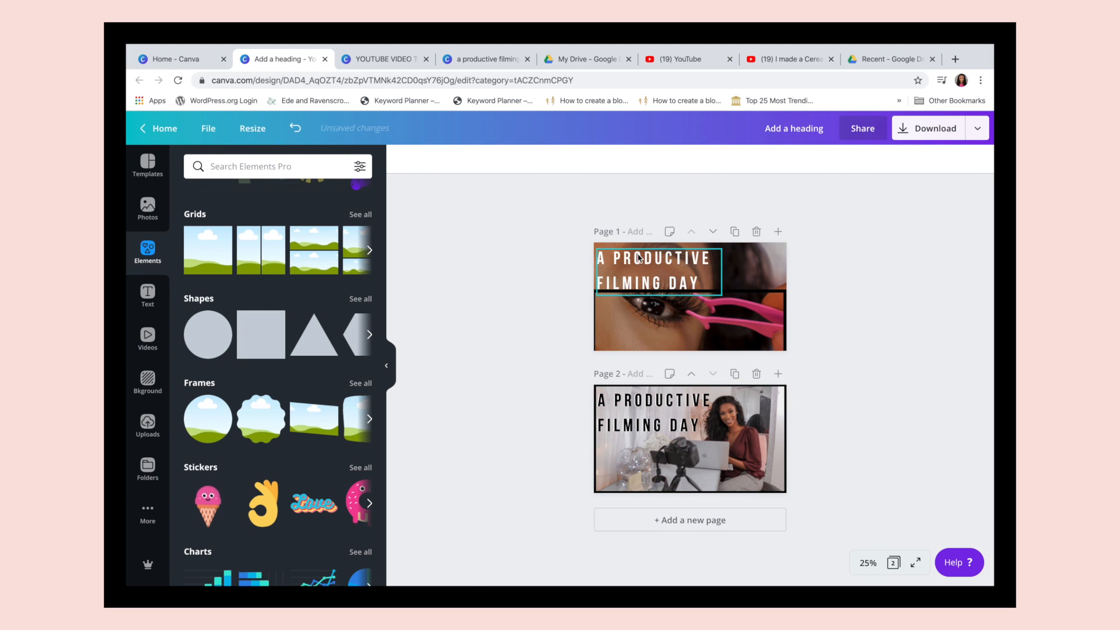
drag(636, 275, 707, 276)
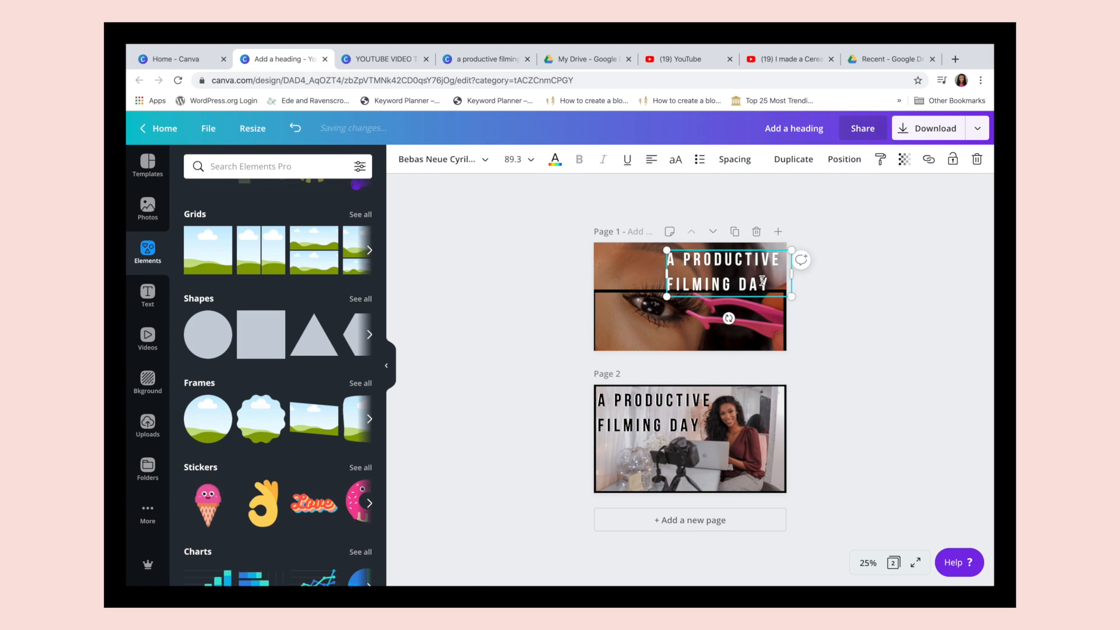
- Replace the page 1 heading with "EYELASH TUTORIAL" and enlarge it to about size 104 in the photo's upper-right area
key(super+a)
key(BackSpace)
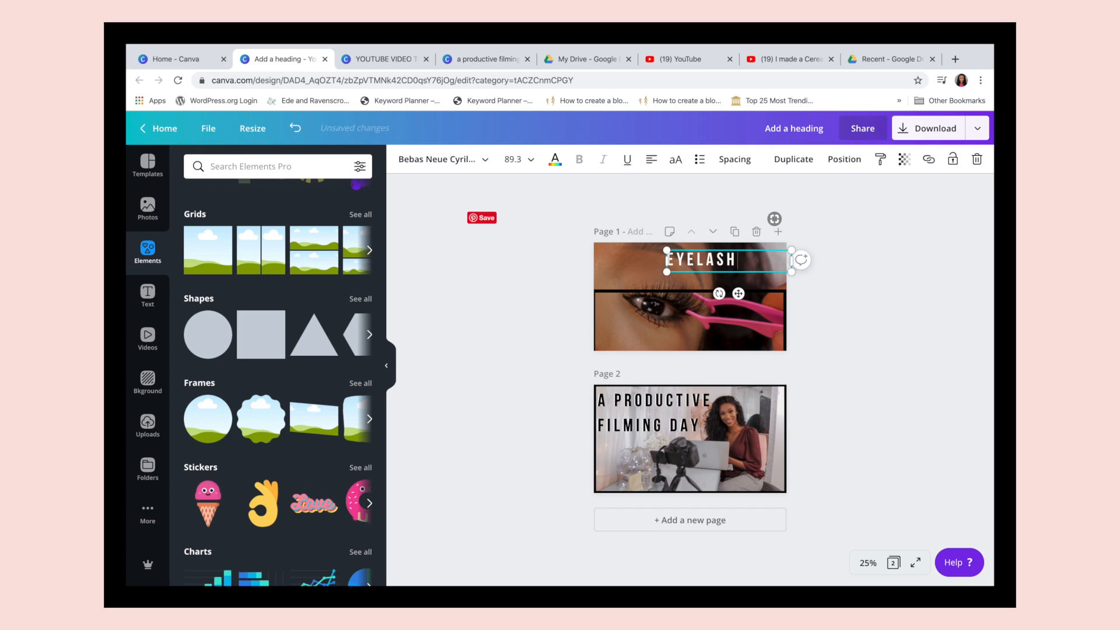
text(EYELASH TUTORIAL)
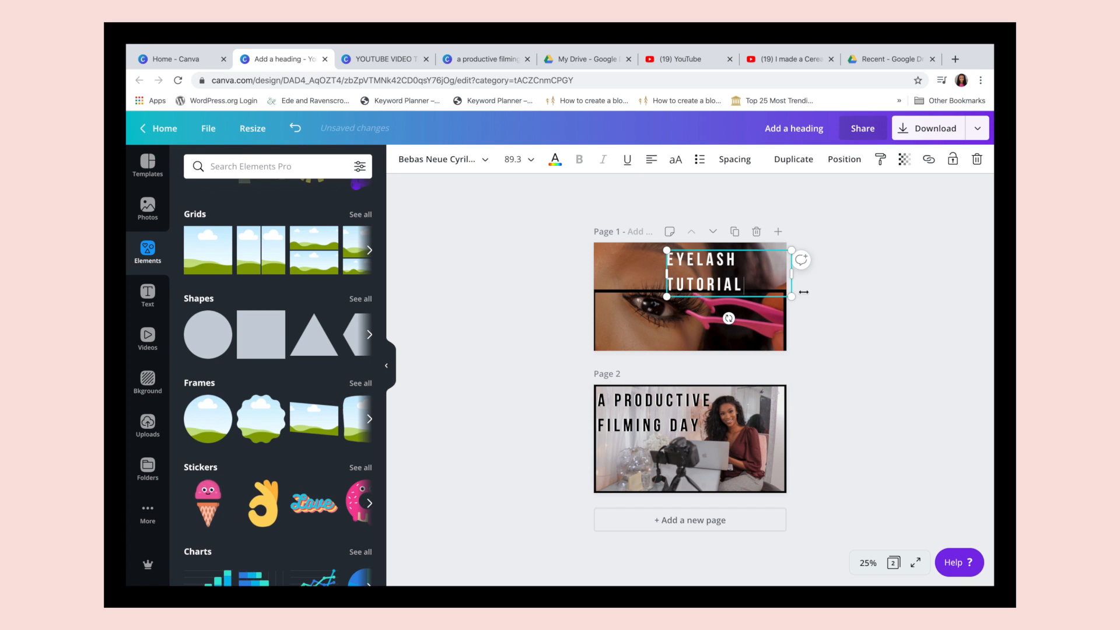
drag(792, 298, 825, 324)
drag(759, 299, 763, 308)
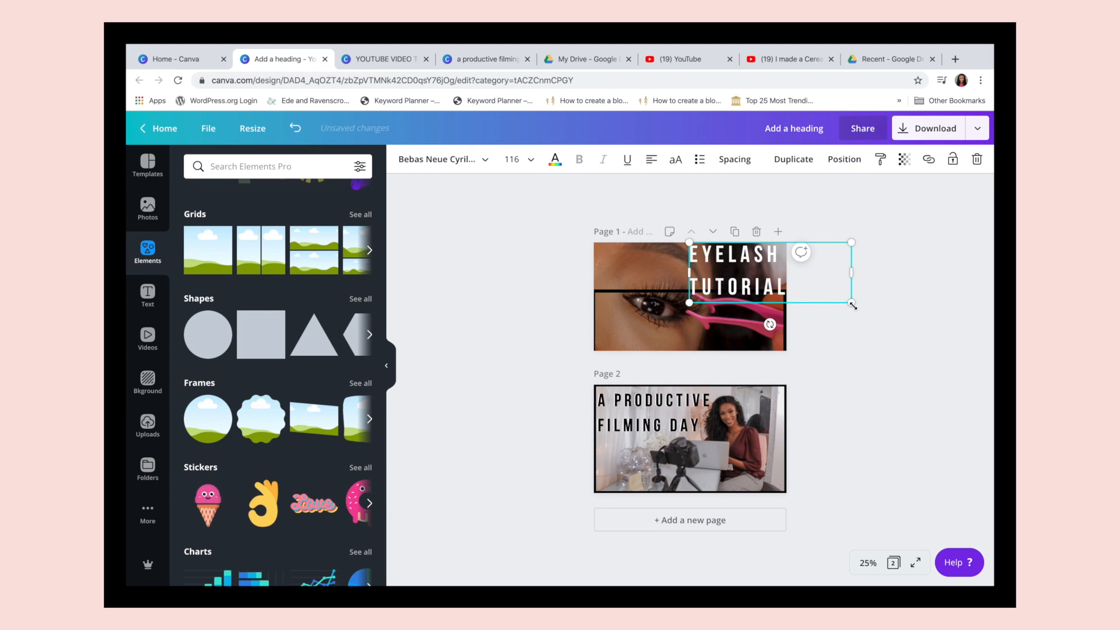
drag(835, 293, 770, 280)
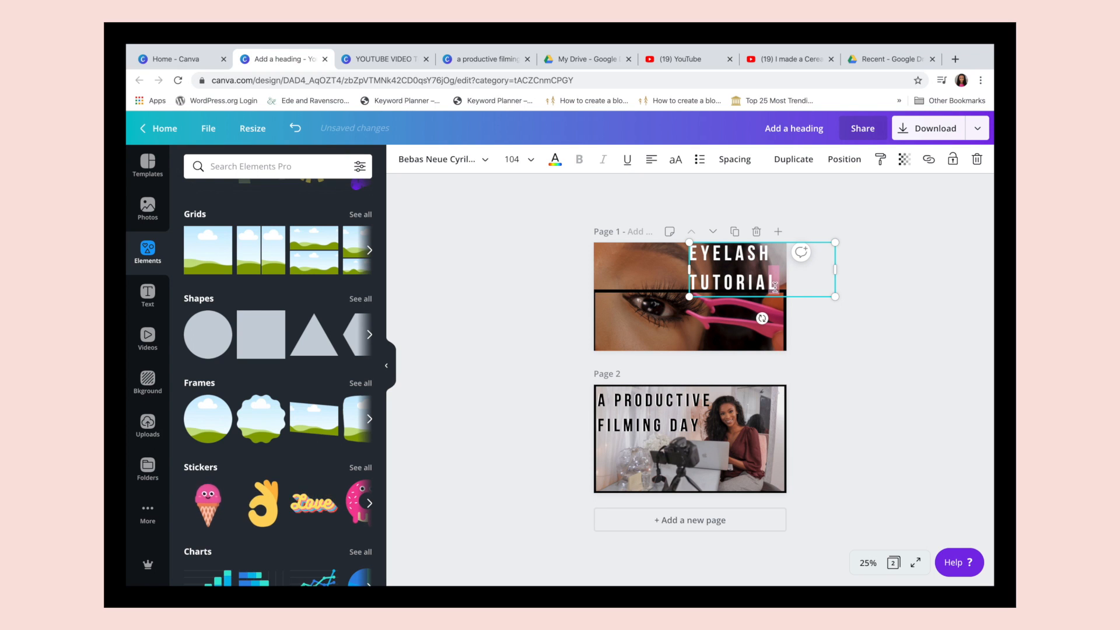
- Move the black frame back up on page 1 to border the whole eyelash photo
click(658, 280)
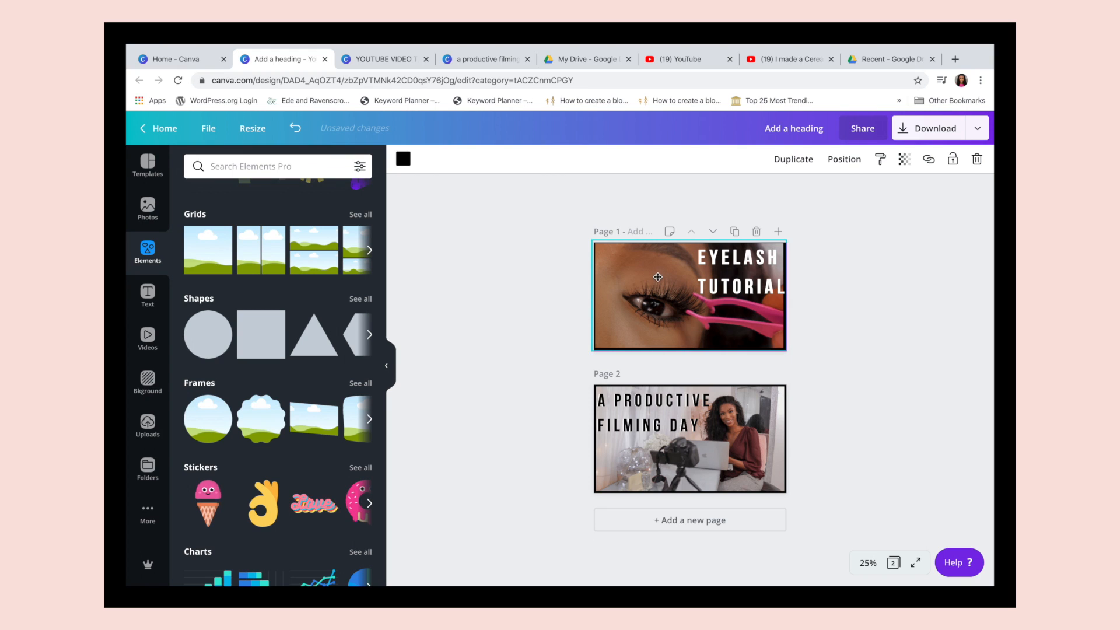
click(865, 255)
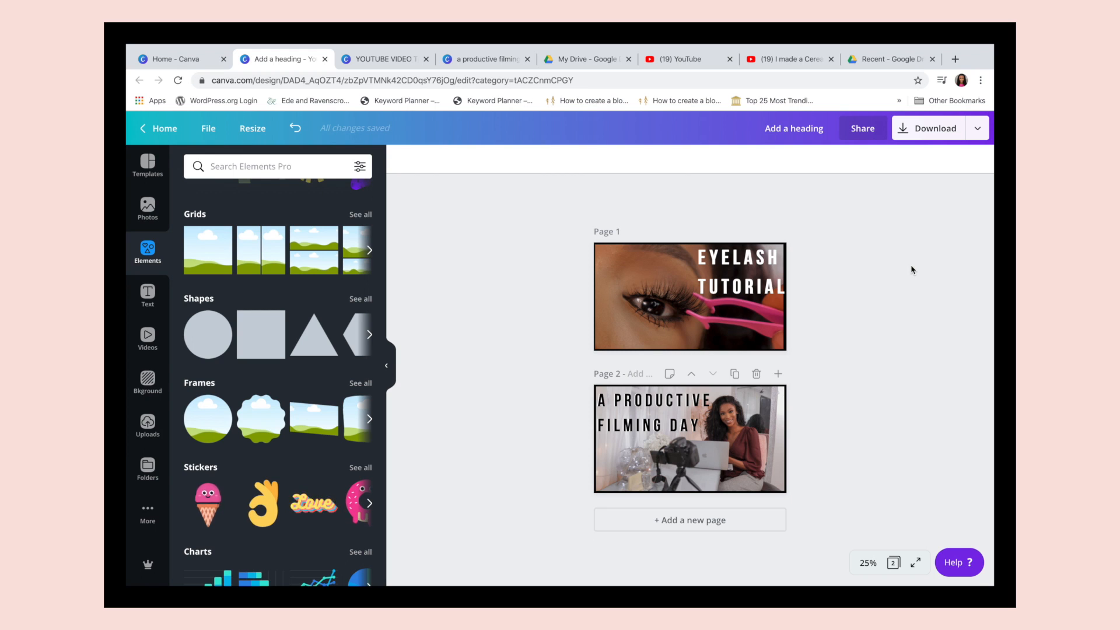
- Check how both thumbnails read at 10% zoom, then return to 50%
click(868, 563)
click(864, 472)
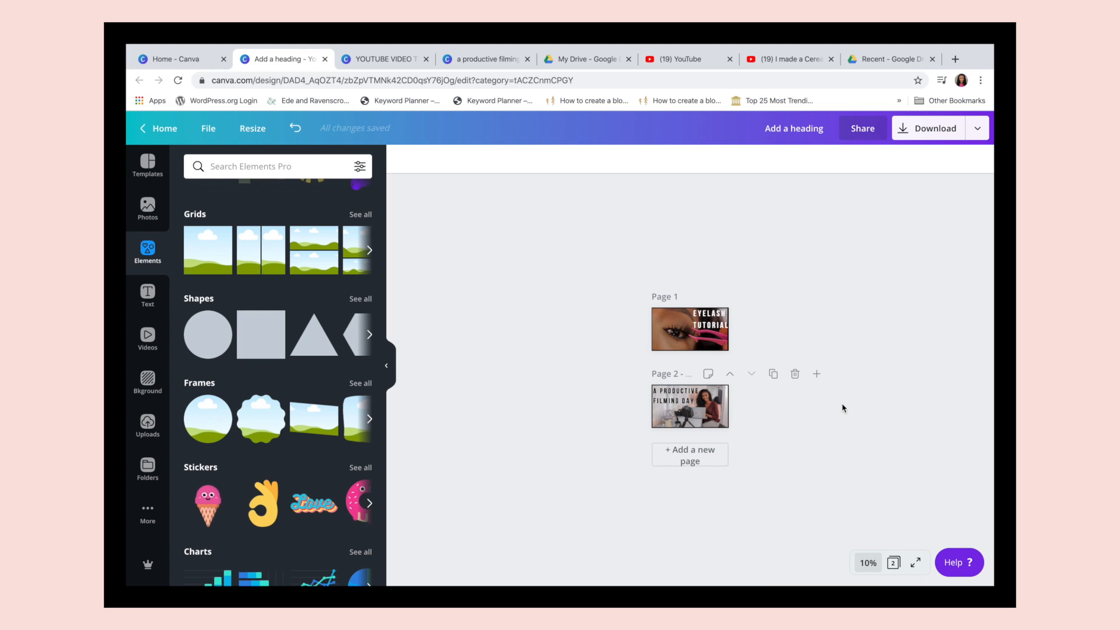
click(868, 563)
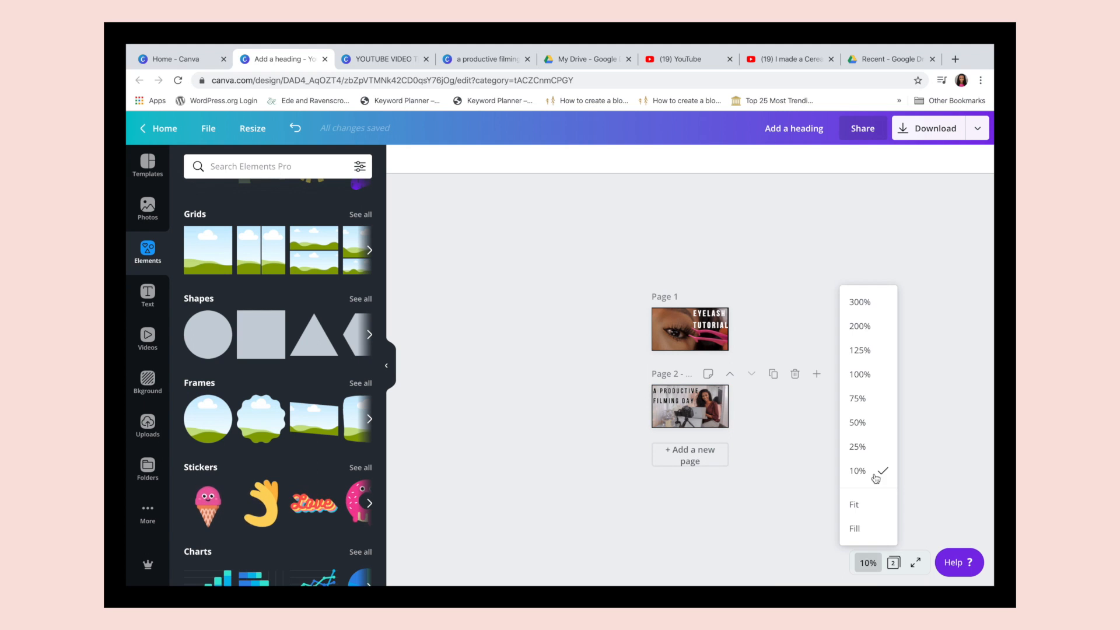
click(867, 423)
- Download both pages as PNG and save the zip archive in Documents as YOUTUBE THUMBNAIL
click(931, 129)
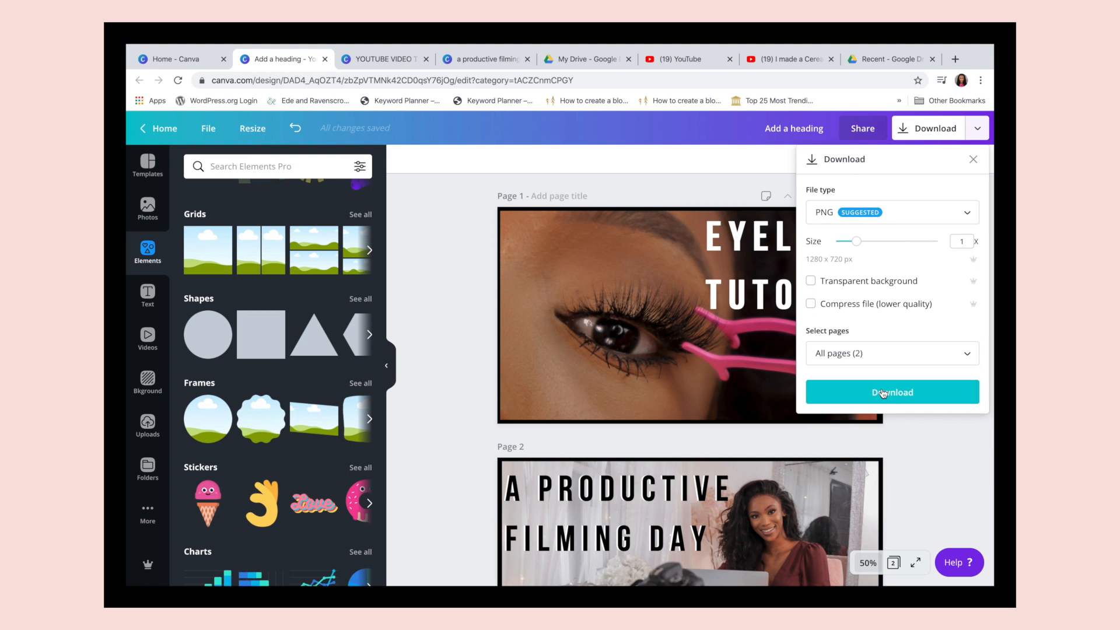
click(876, 213)
click(876, 213)
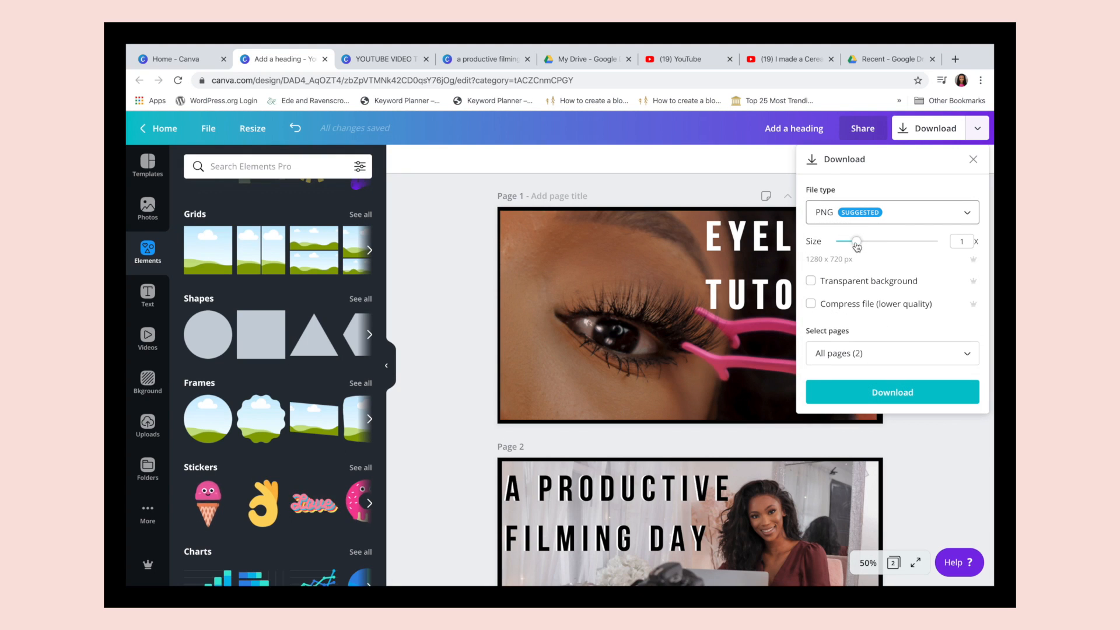
click(865, 394)
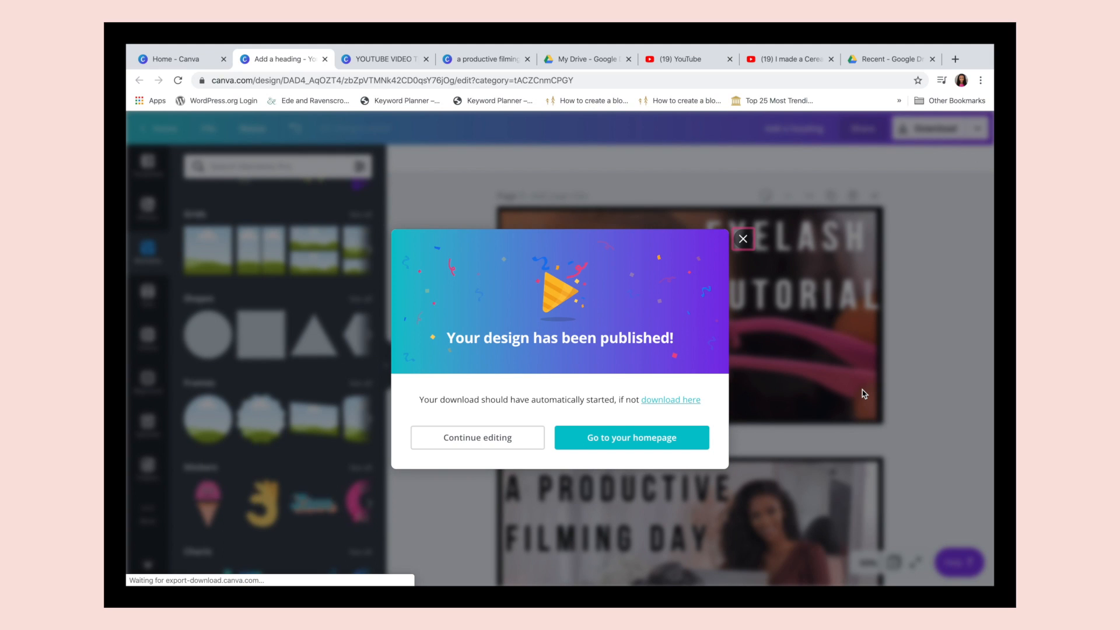
text(YOUTUBE THUMBNAIL)
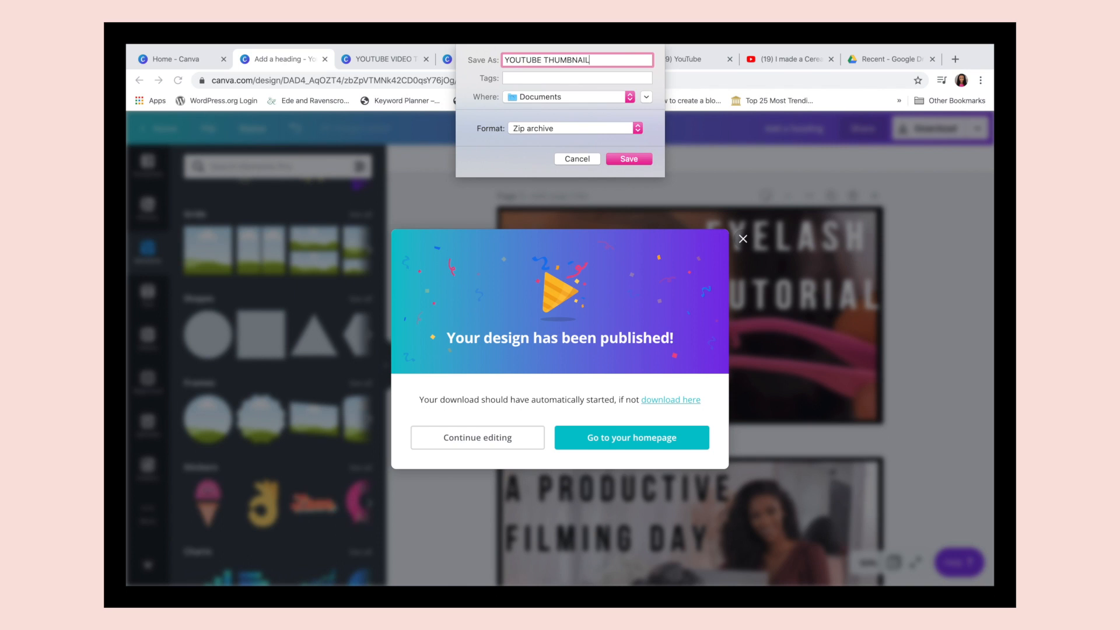
key(Return)
- Switch to Finder and open the downloaded 1.png and 2.png together in Preview
mouse_move(188, 586)
click(166, 560)
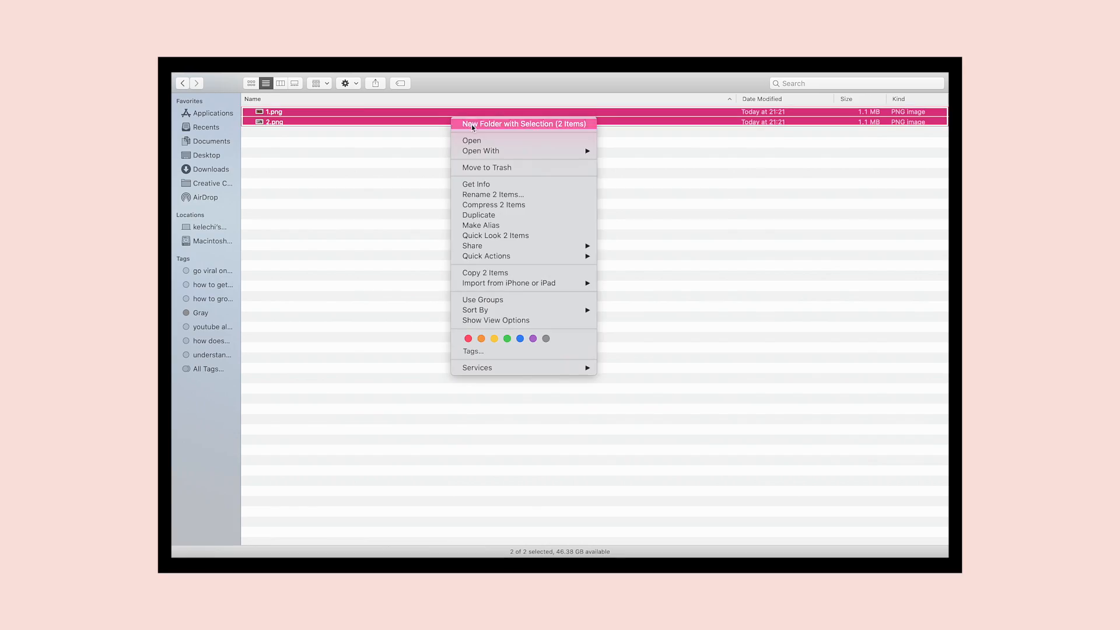
mouse_move(525, 151)
click(648, 152)
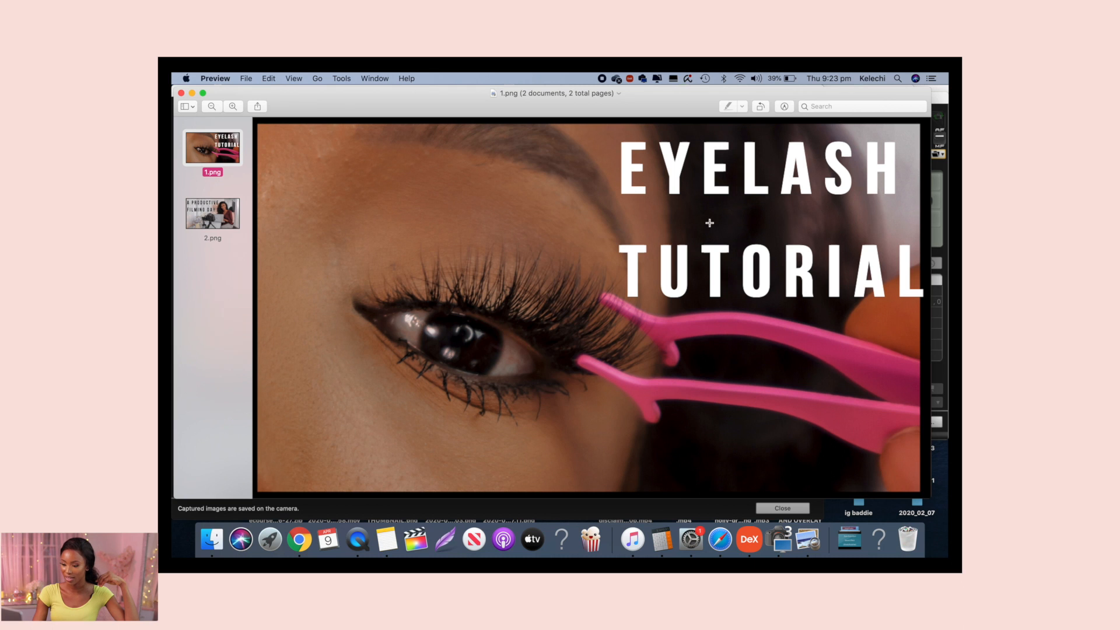
- Examine 1.png and 2.png at reduced size to judge how legible each thumbnail's heading is
scroll(588, 288, down, 10)
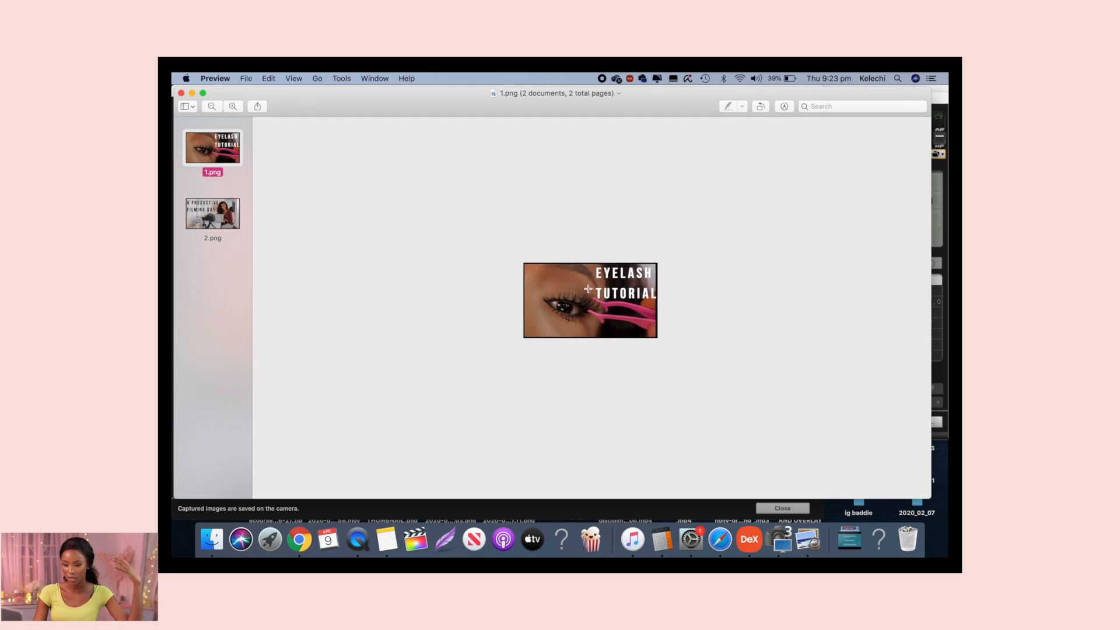
scroll(588, 288, down, 3)
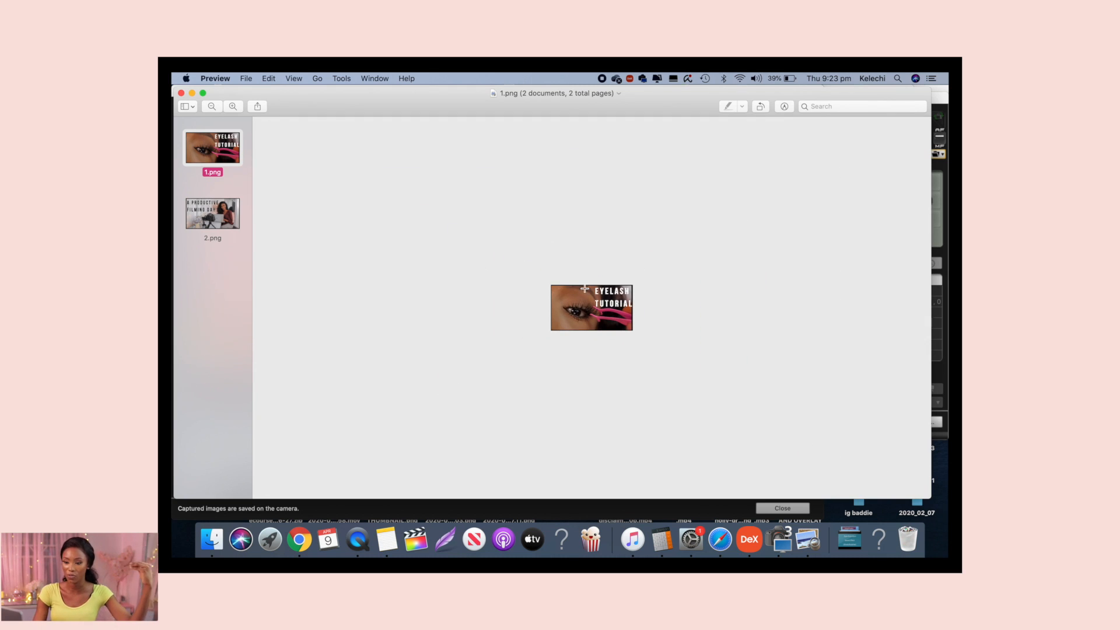
click(223, 222)
scroll(610, 259, right, 2)
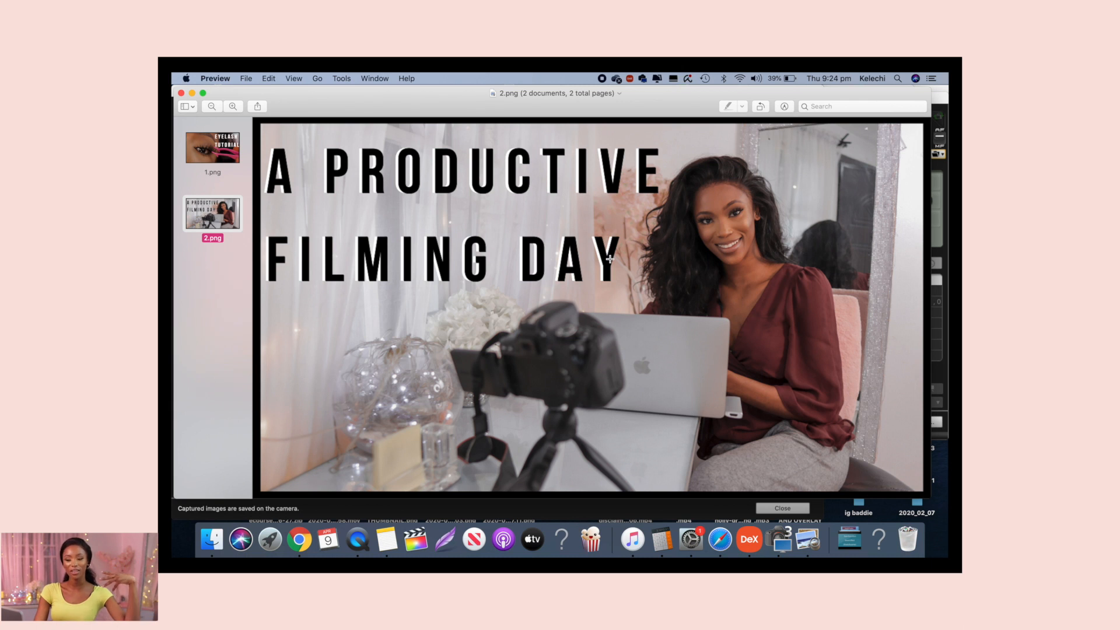
scroll(685, 236, down, 10)
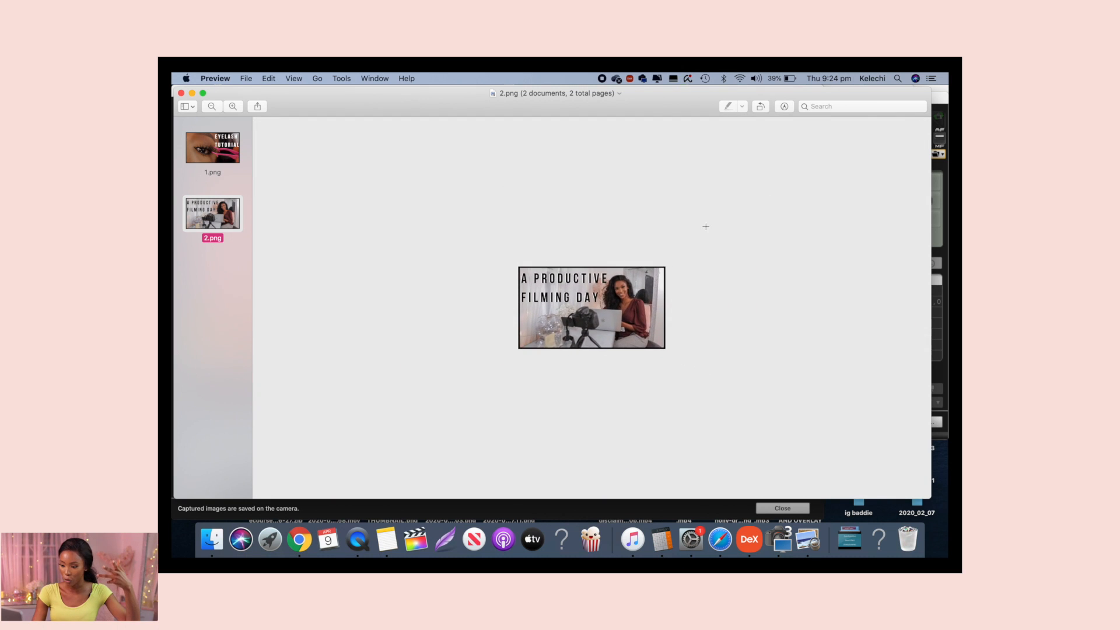
scroll(709, 225, down, 3)
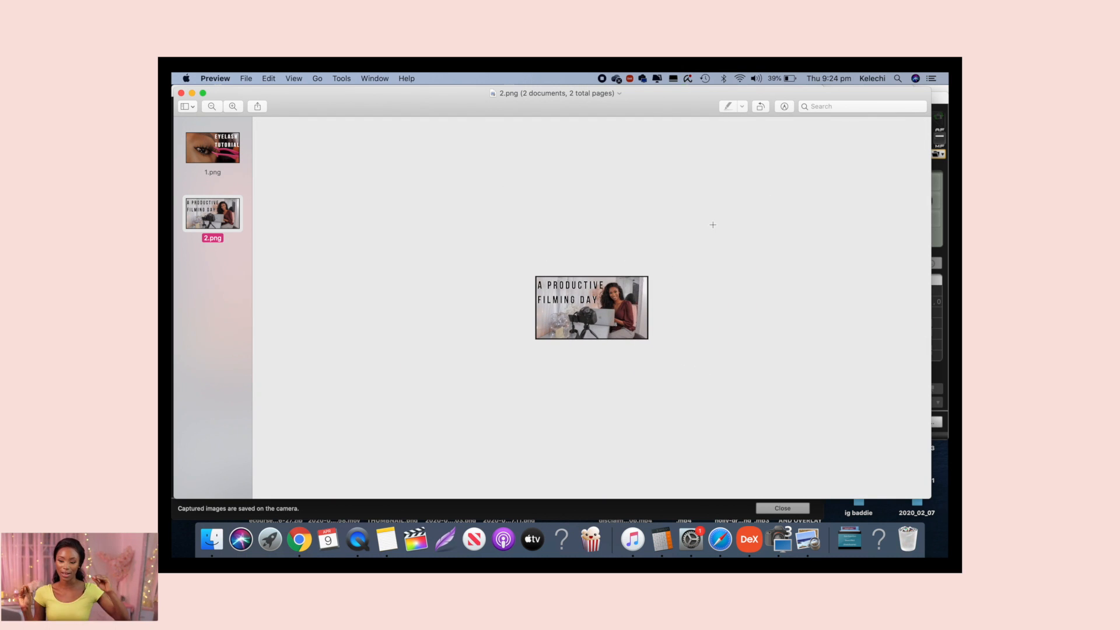
scroll(712, 225, up, 3)
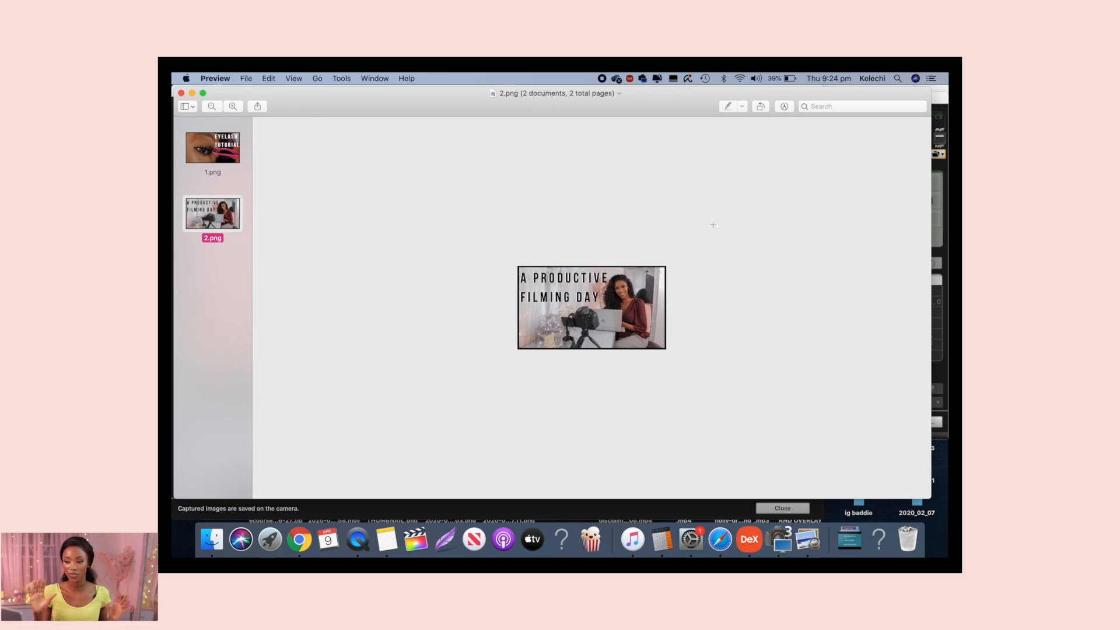